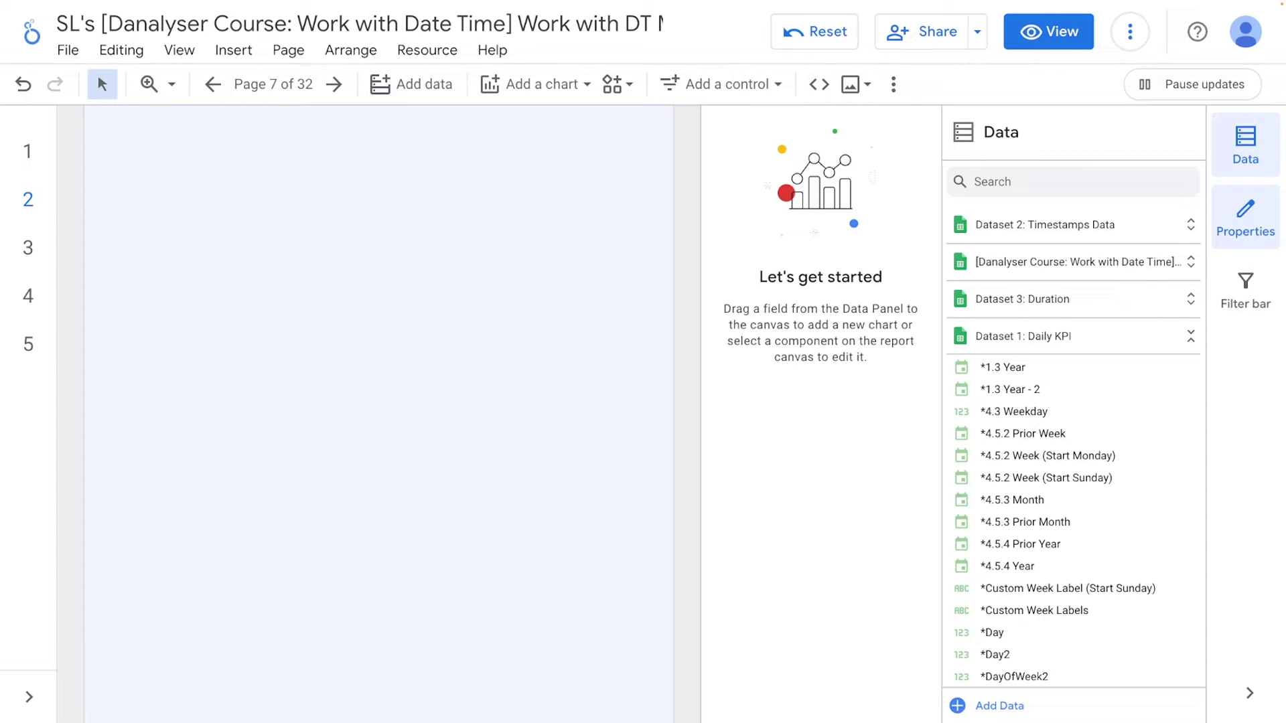
- Start a new calculated field in Dataset 2: Timestamps Data and name it *Sample Text Date
{"action": "scroll", "coordinate": [1102, 460], "scroll_direction": "down", "scroll_amount": 3}
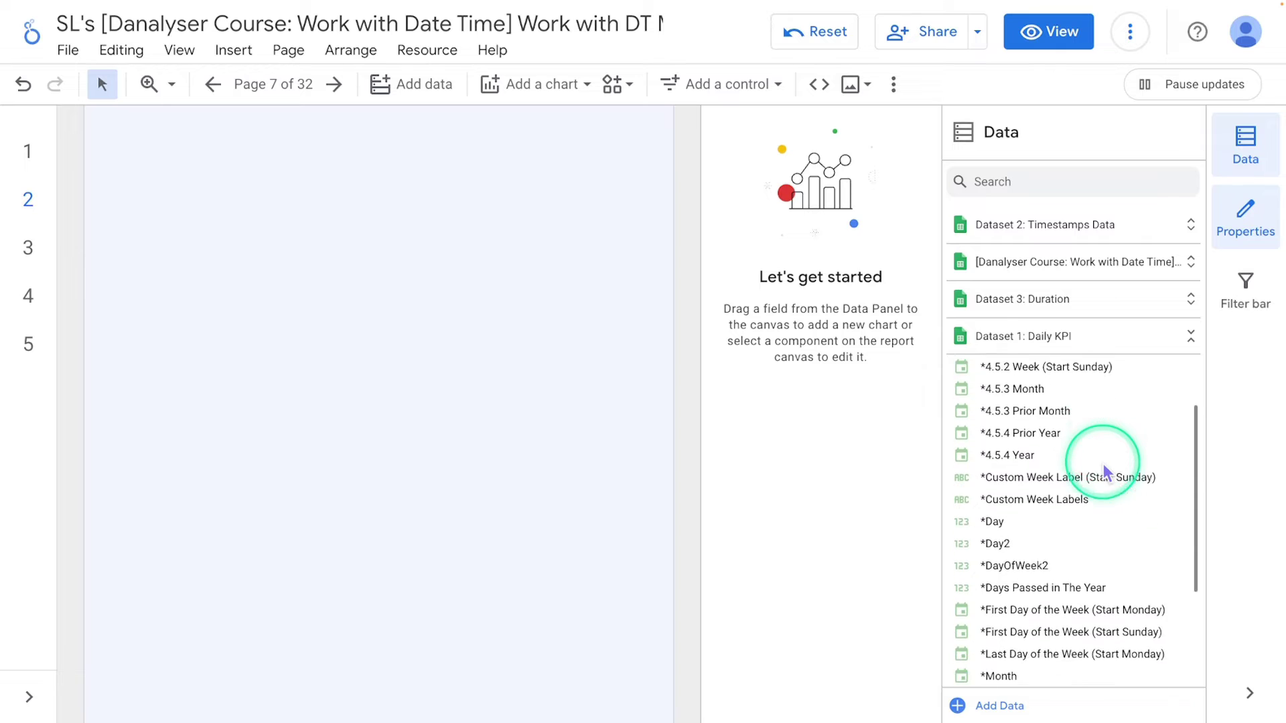
{"action": "left_click", "coordinate": [1079, 224]}
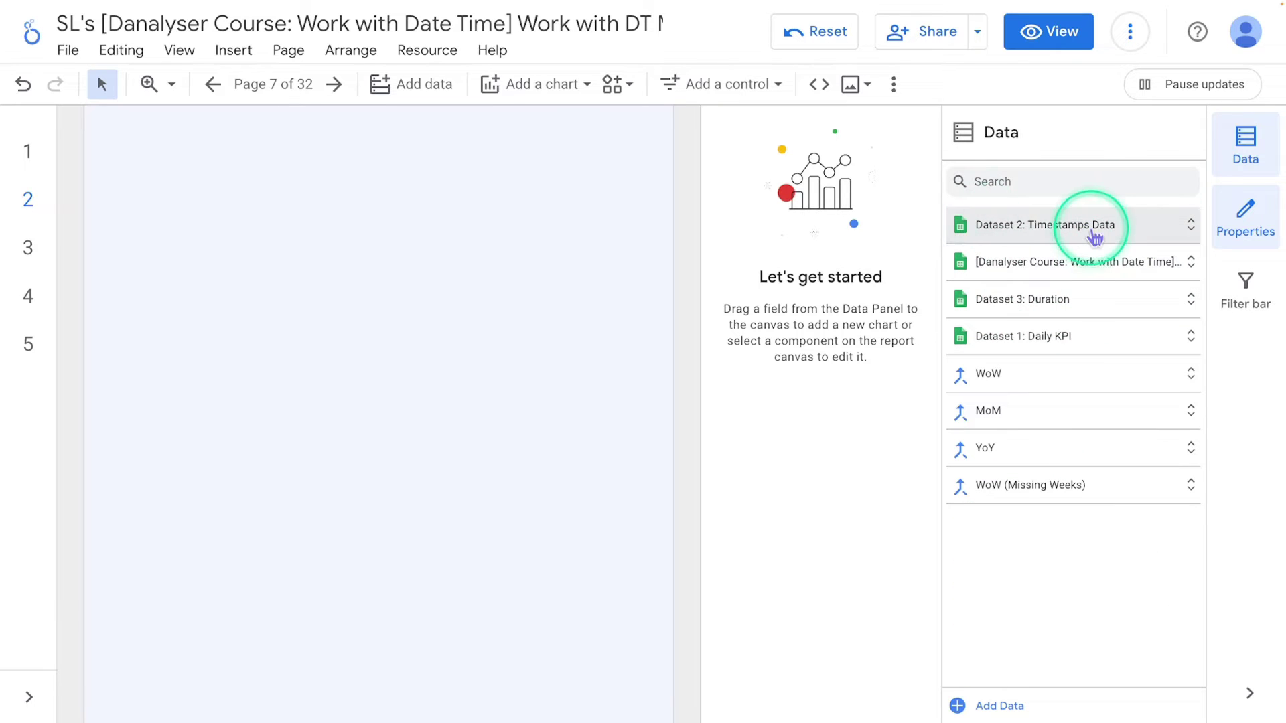
{"action": "left_click", "coordinate": [1071, 227]}
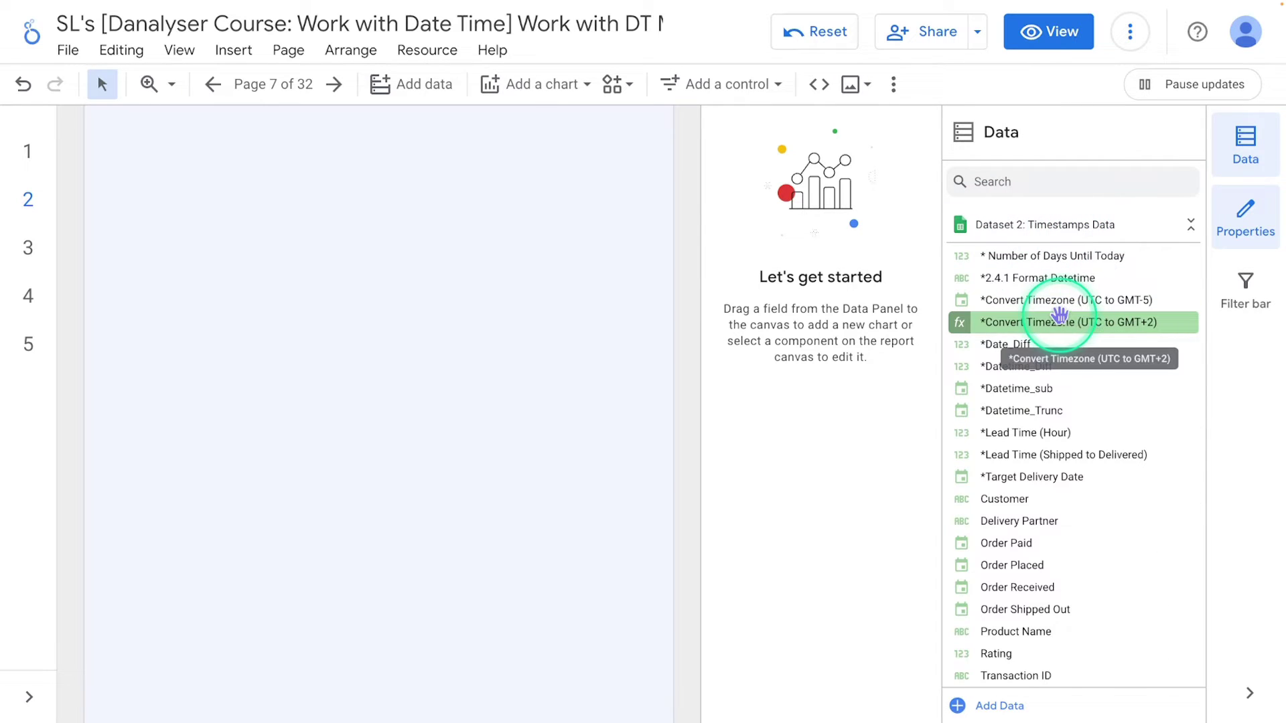
{"action": "scroll", "coordinate": [1062, 430], "scroll_direction": "down", "scroll_amount": 1}
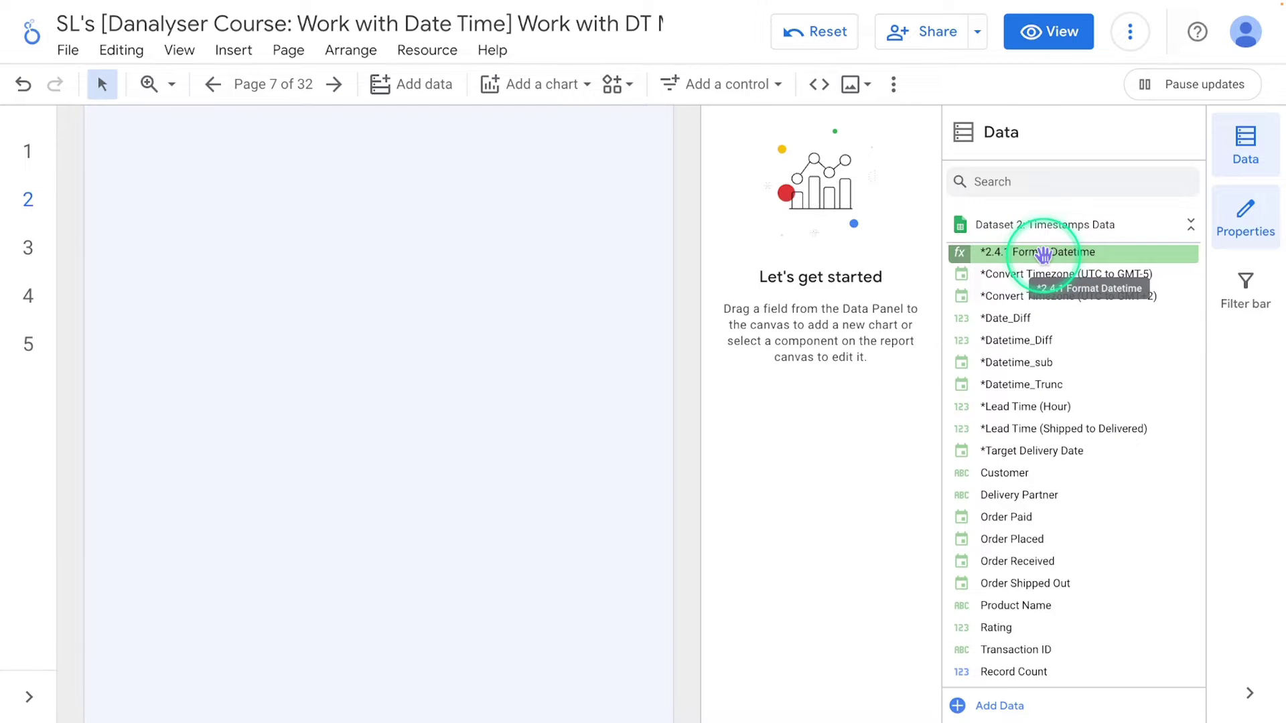
{"action": "scroll", "coordinate": [1031, 389], "scroll_direction": "down", "scroll_amount": 3}
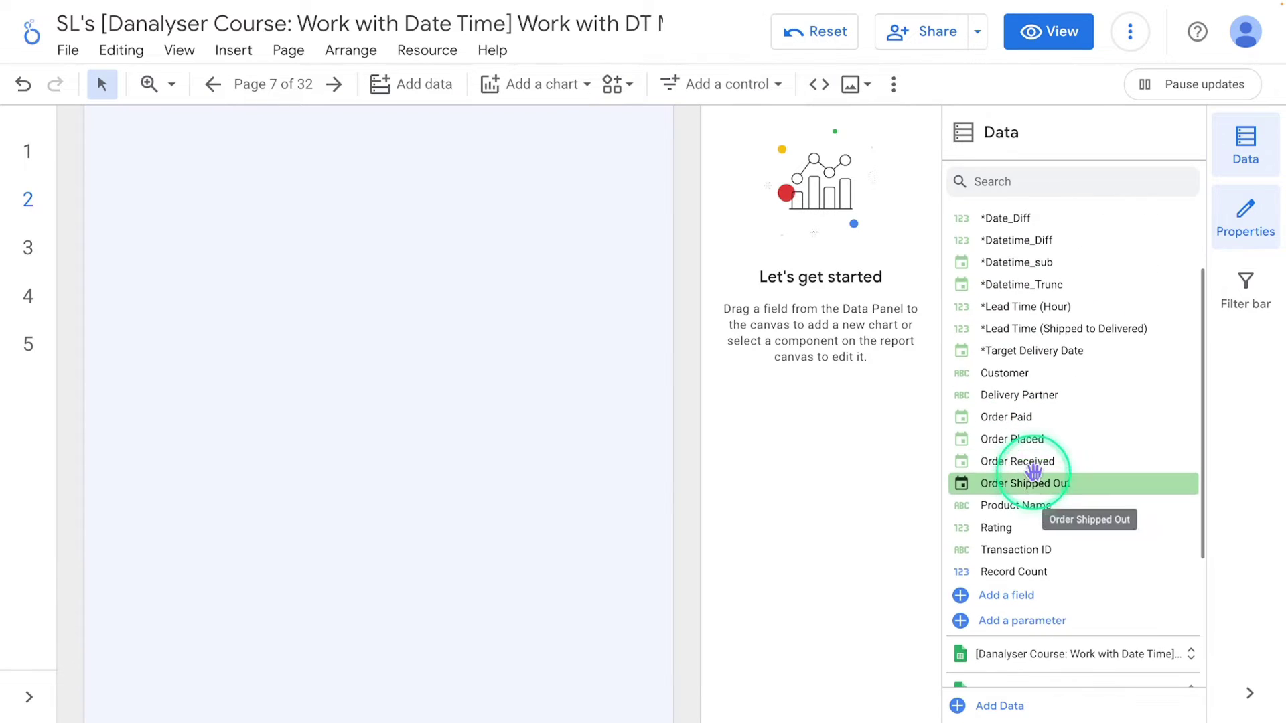
{"action": "left_click", "coordinate": [1030, 606]}
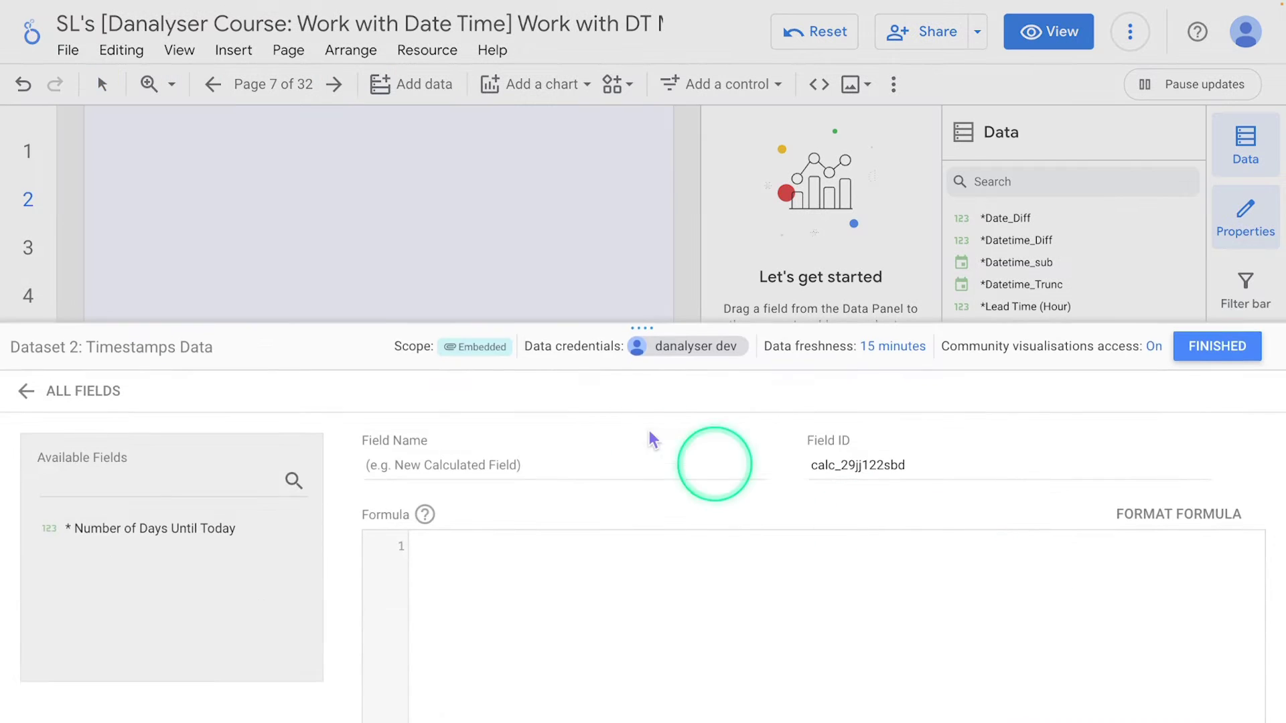
{"action": "left_click_drag", "start_coordinate": [643, 326], "coordinate": [643, 69]}
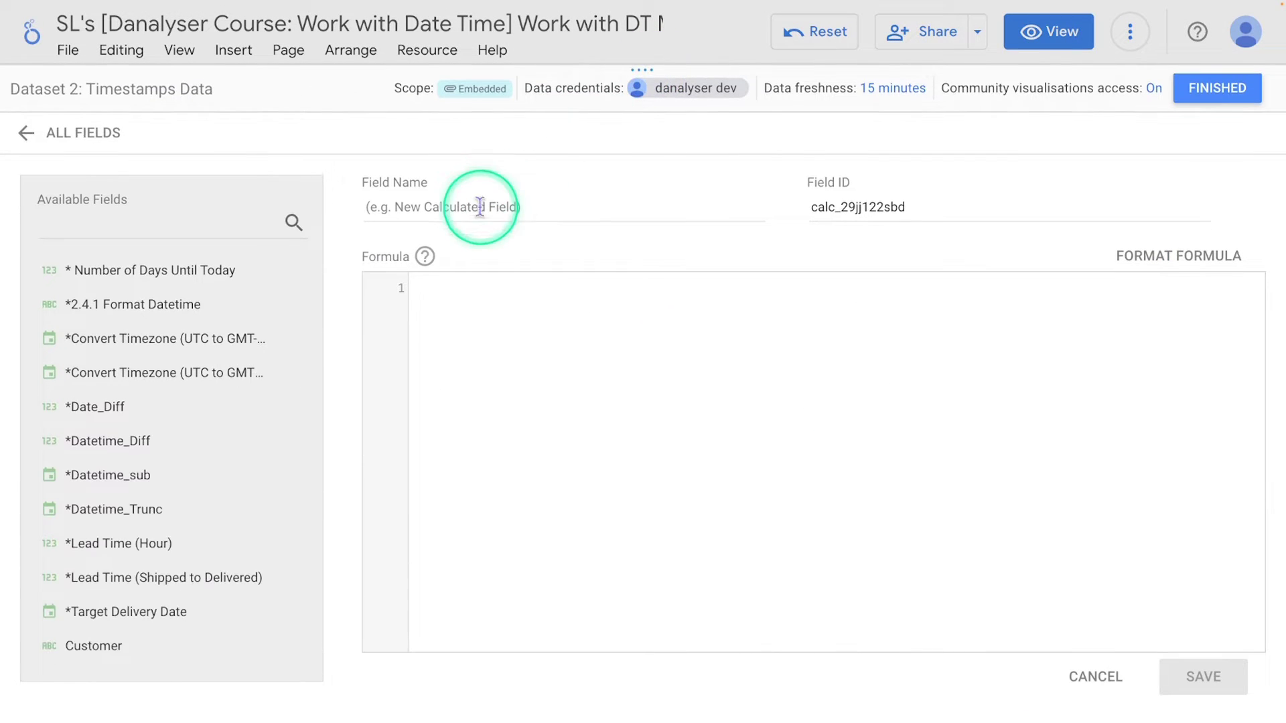
{"action": "type", "text": "*"}
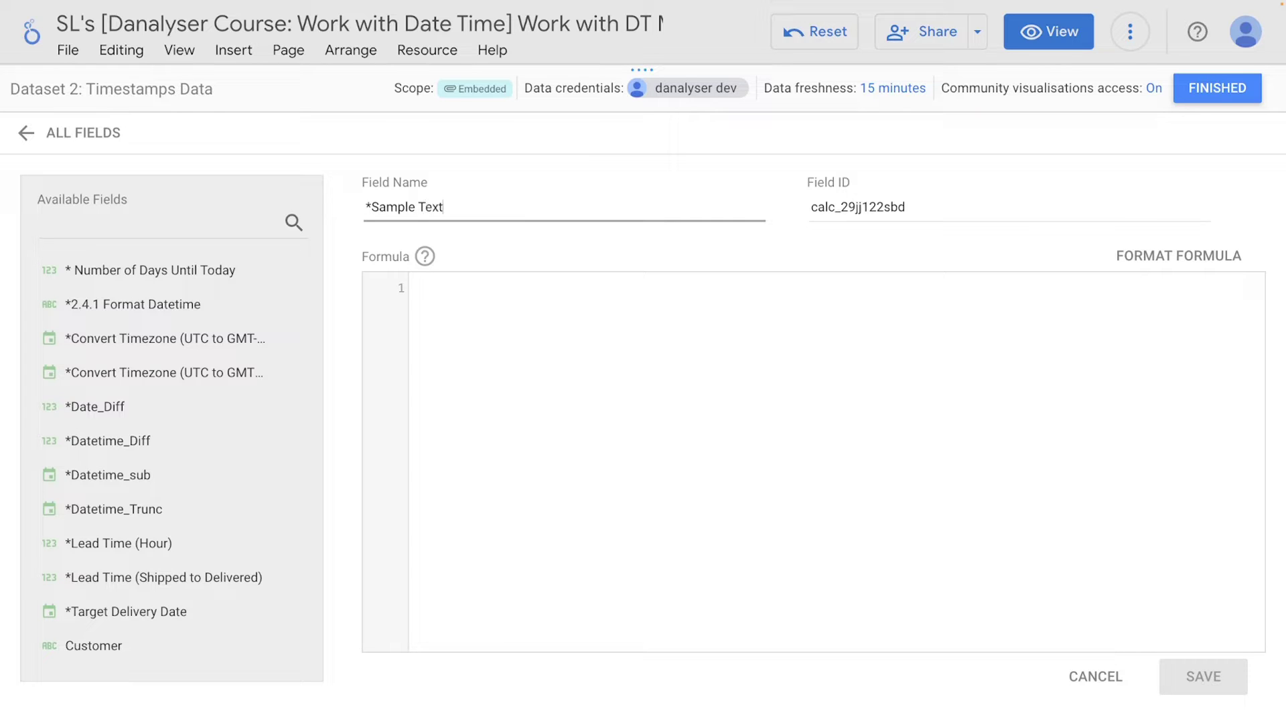
- Enter the text literal '2023-01-01' in single quotes as the formula of *Sample Text Date
{"action": "left_click", "coordinate": [532, 296]}
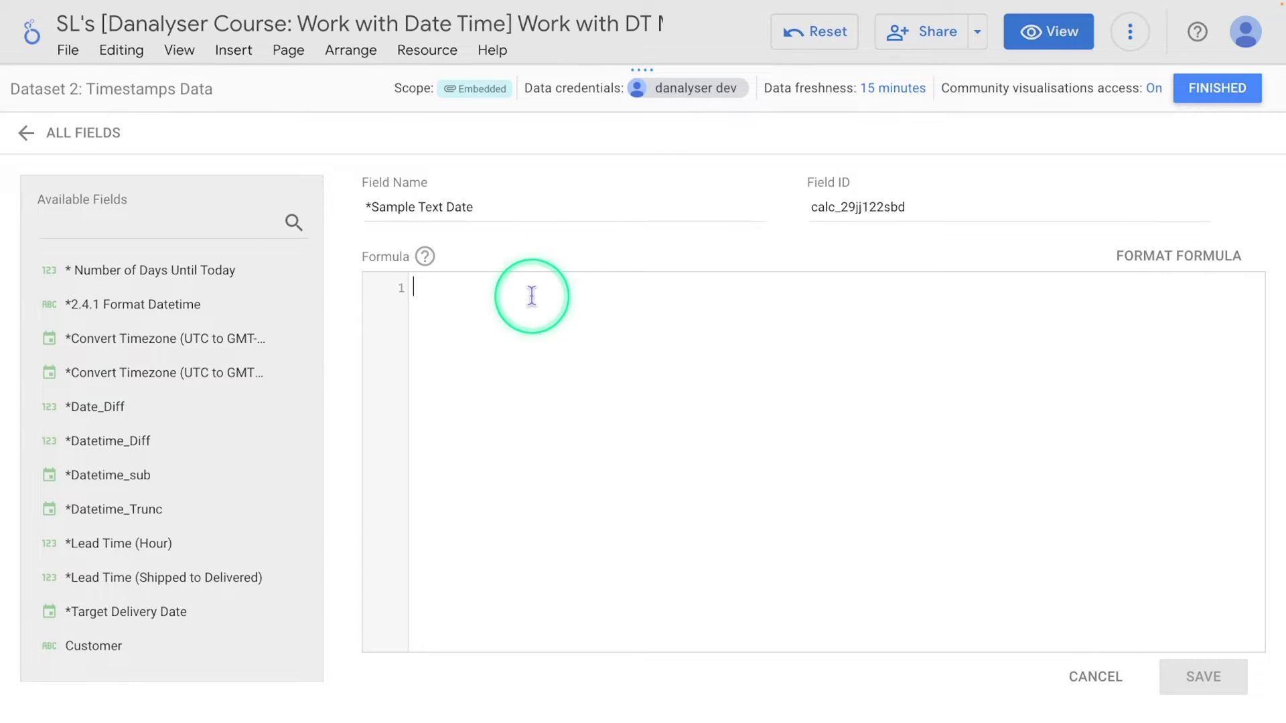
{"action": "type", "text": "'2023-01-01'"}
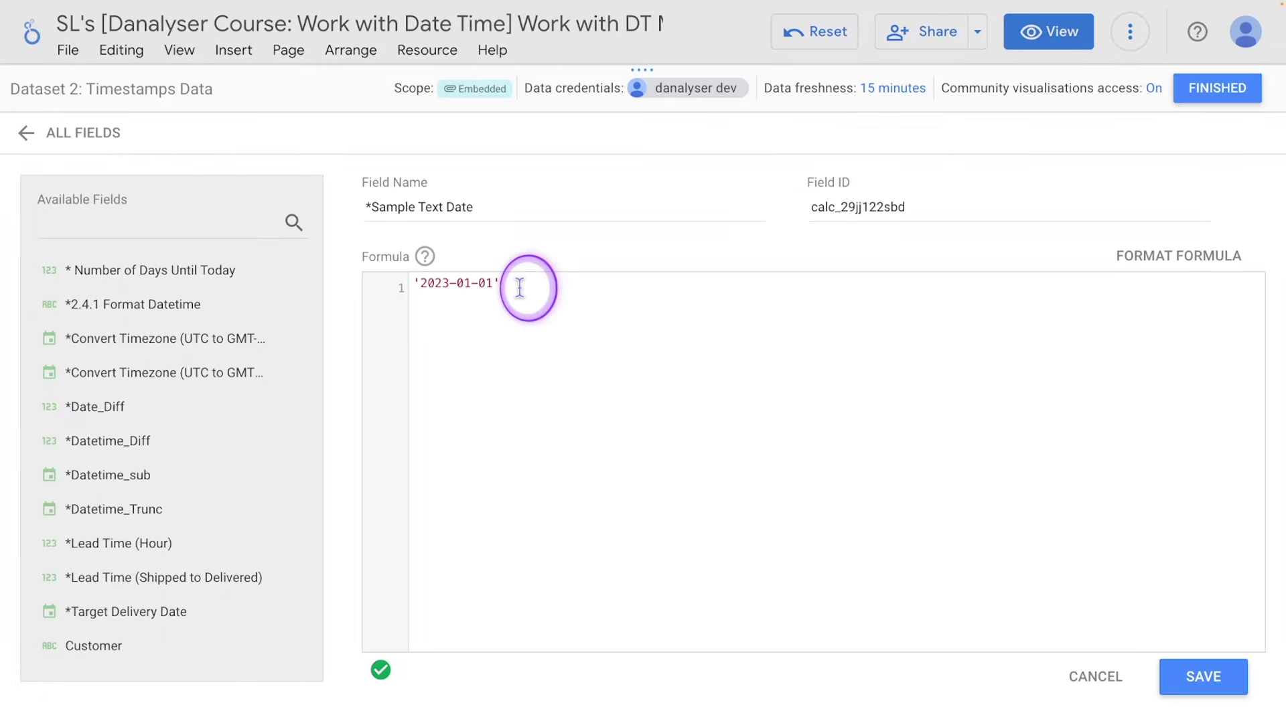
{"action": "left_click_drag", "start_coordinate": [411, 218], "coordinate": [217, 212]}
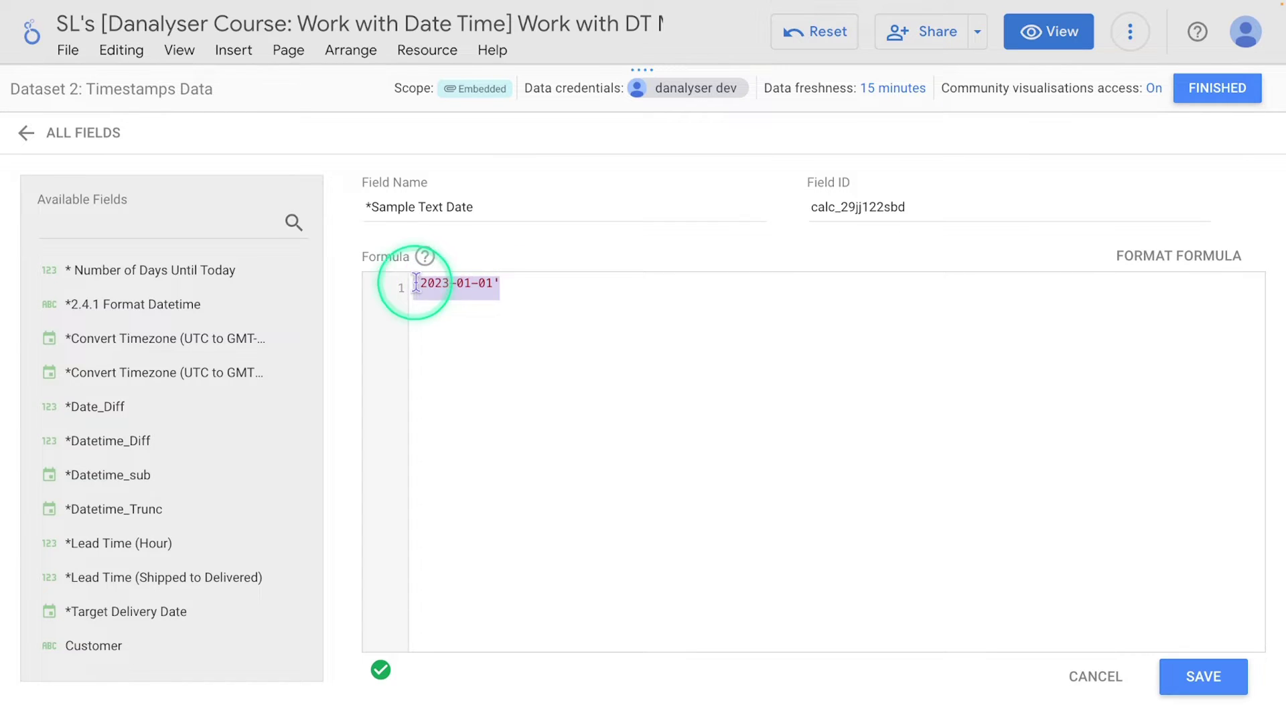
- Try double quotes instead of single quotes around 2023-01-01, and undo the replacement
{"action": "left_click", "coordinate": [528, 287]}
{"action": "key", "text": "BackSpace"}
{"action": "type", "text": "\""}
{"action": "key", "text": "Home"}
{"action": "key", "text": "Delete"}
{"action": "type", "text": "\""}
{"action": "key", "text": "ctrl+z"}
{"action": "key", "text": "ctrl+z"}
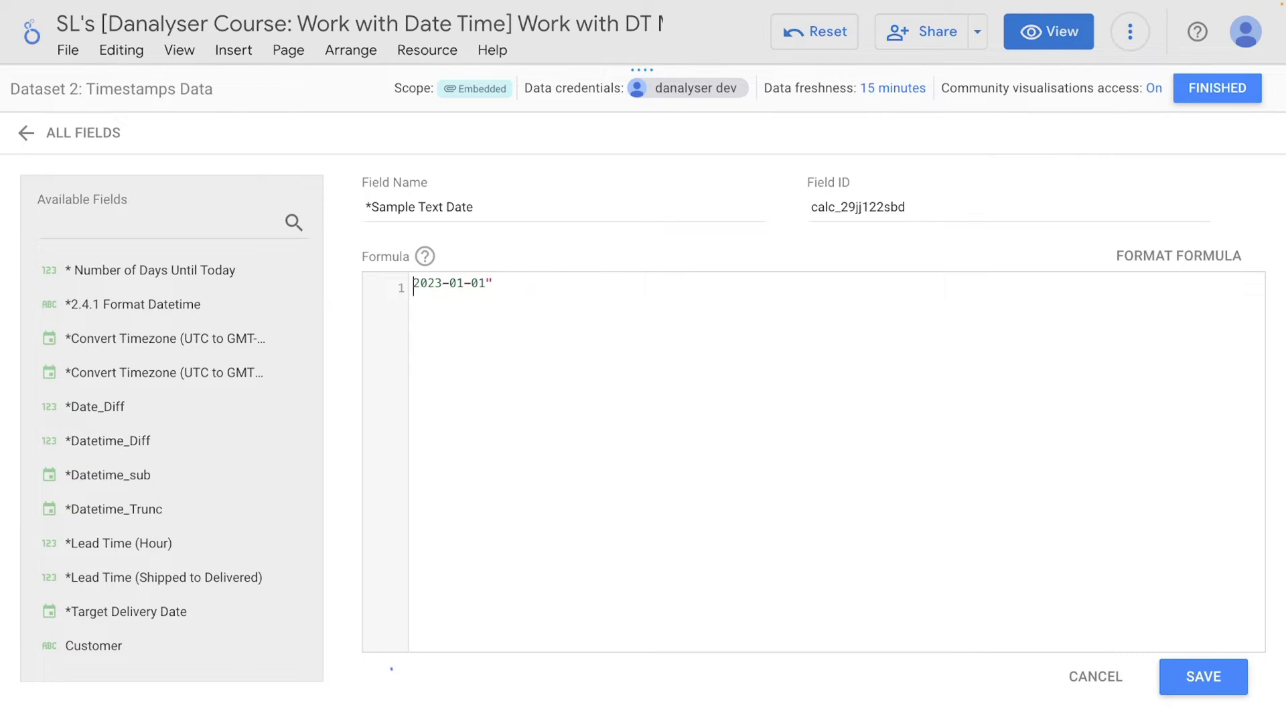
- Save the *Sample Text Date calculated field and close the field editor
{"action": "left_click", "coordinate": [736, 335]}
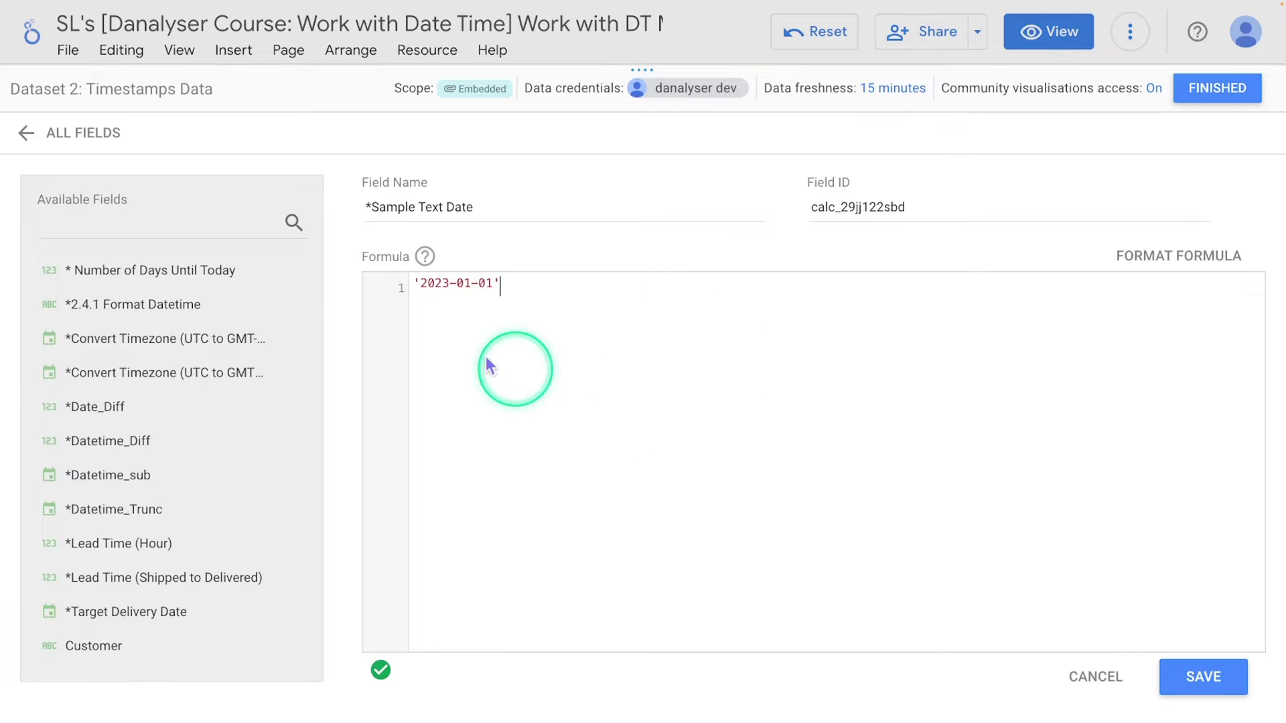
{"action": "left_click", "coordinate": [1205, 677]}
{"action": "left_click", "coordinate": [1217, 89]}
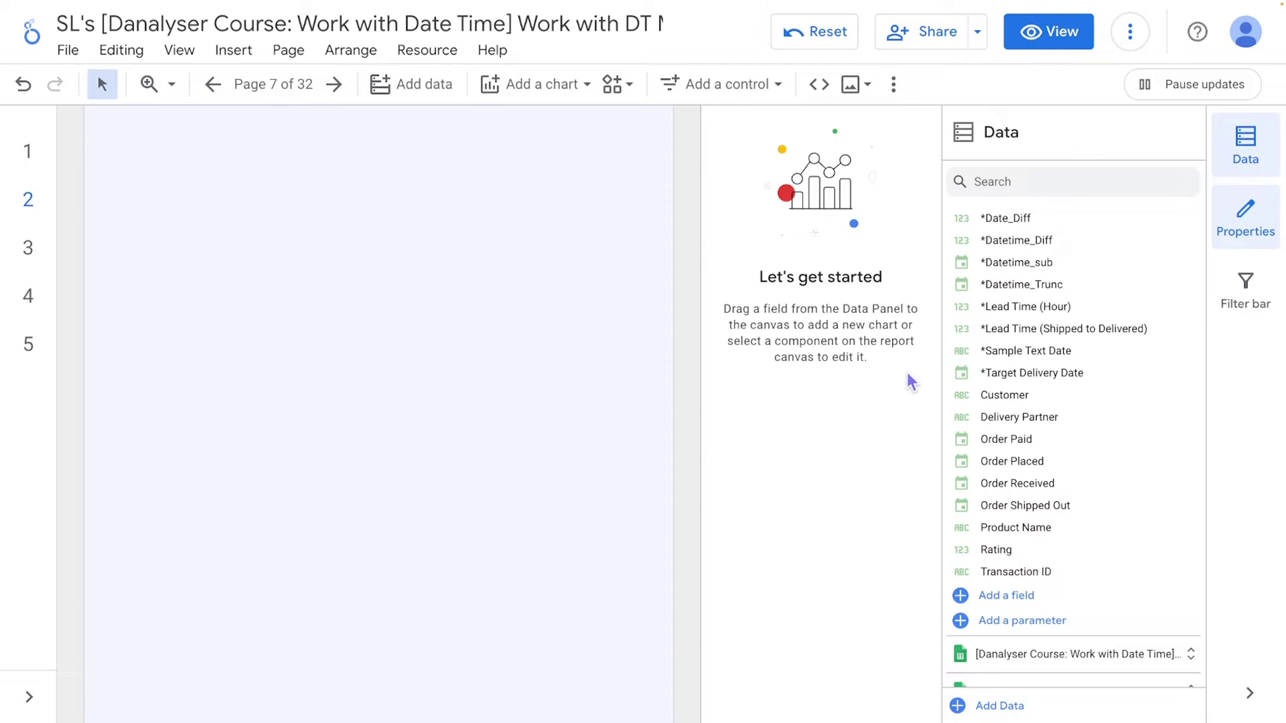
- Add another calculated field to Dataset 2 named *2.4.2 Parse Date and begin its formula with the PARSE_DATE function
{"action": "left_click", "coordinate": [1007, 595]}
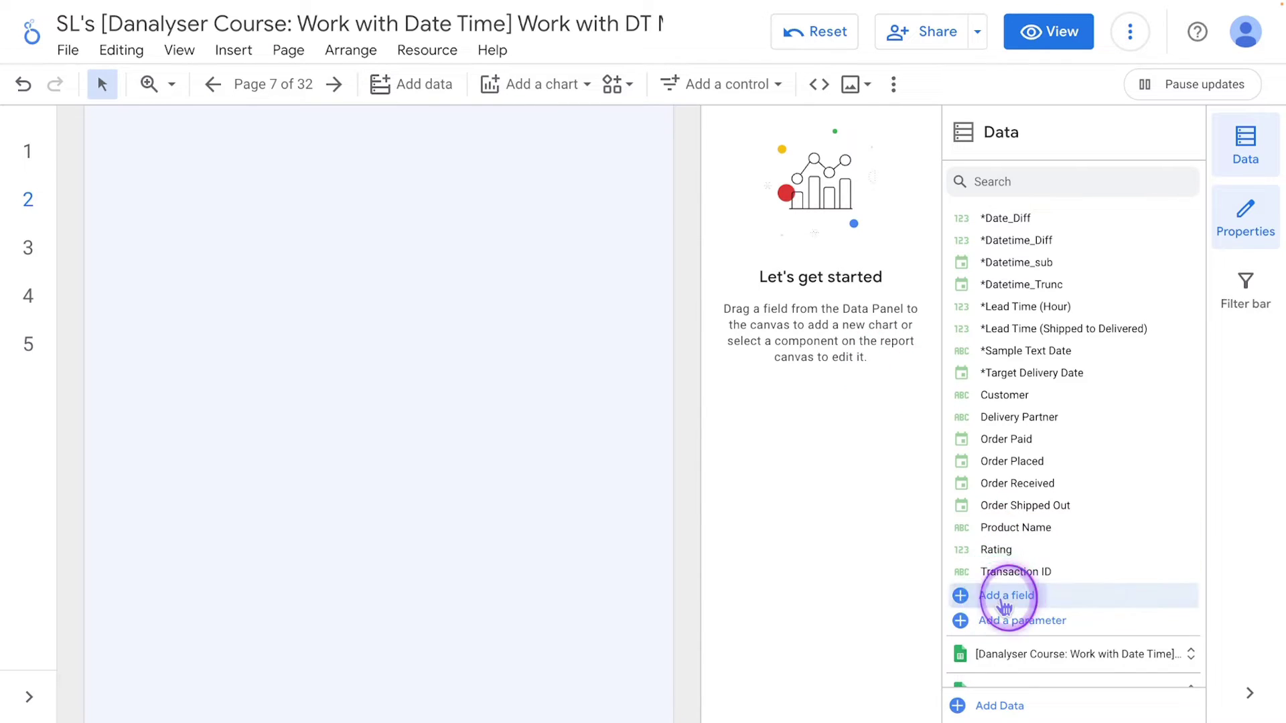
{"action": "left_click", "coordinate": [428, 271]}
{"action": "type", "text": "*2.4.2 Parse Date"}
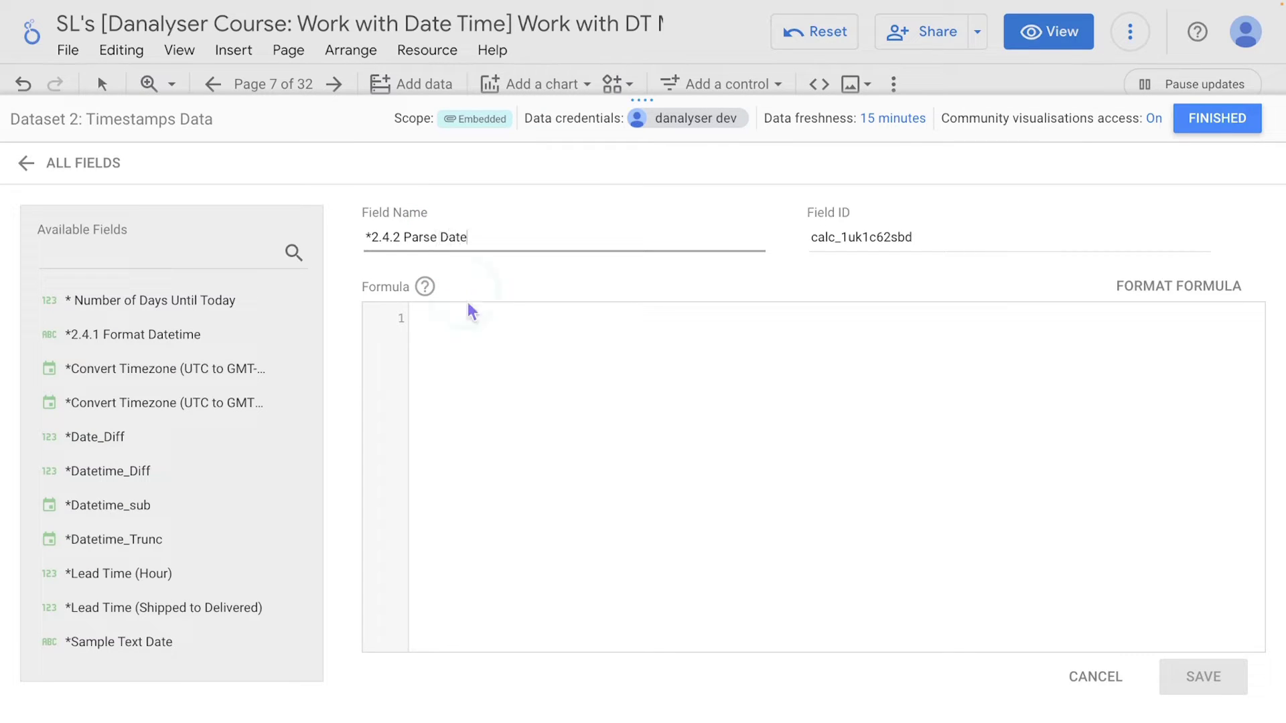
{"action": "left_click", "coordinate": [471, 310]}
{"action": "type", "text": "PAR"}
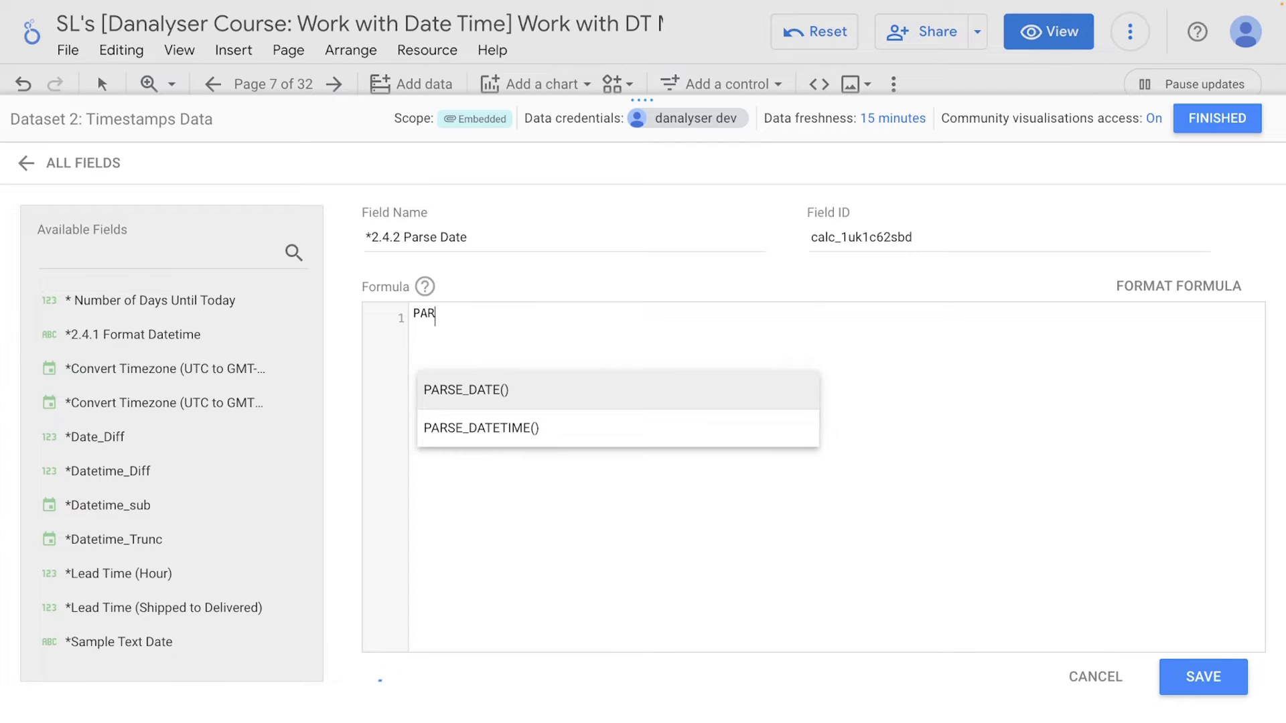
{"action": "type", "text": "SE_DATE"}
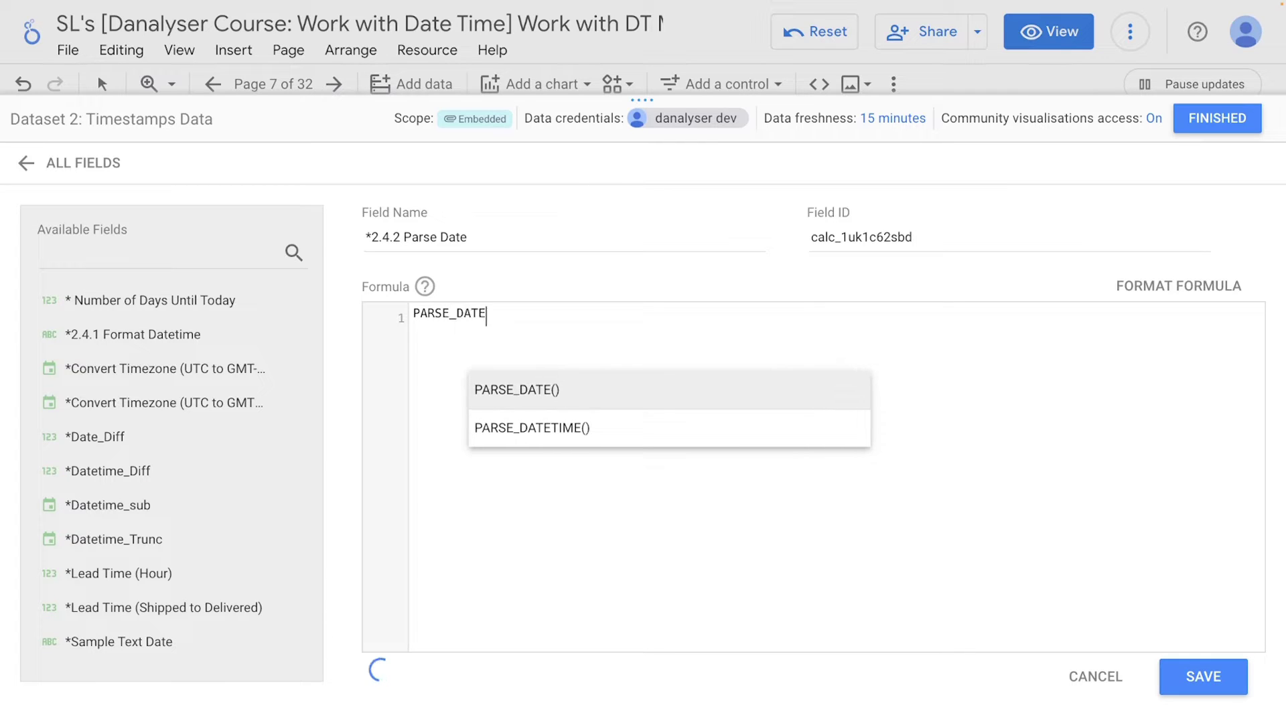
{"action": "type", "text": "("}
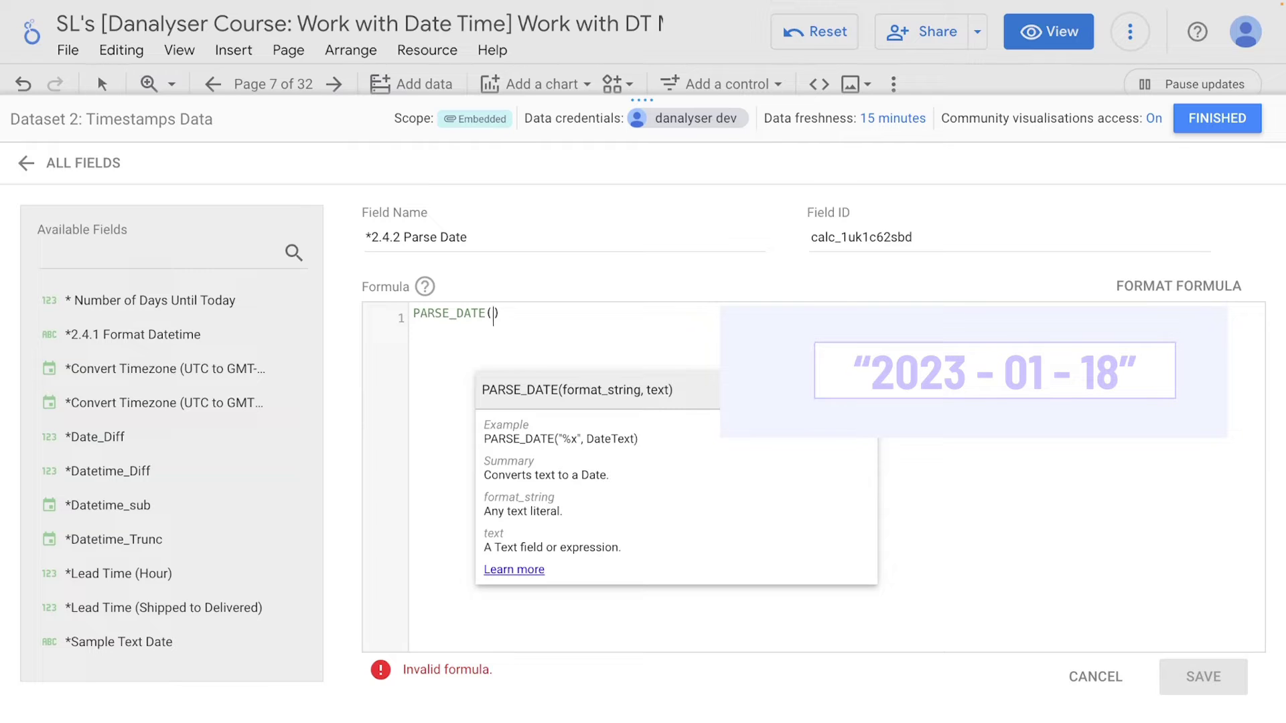
- Enter '%Y-%m-%d' as the format string argument of PARSE_DATE
{"action": "type", "text": "'%"}
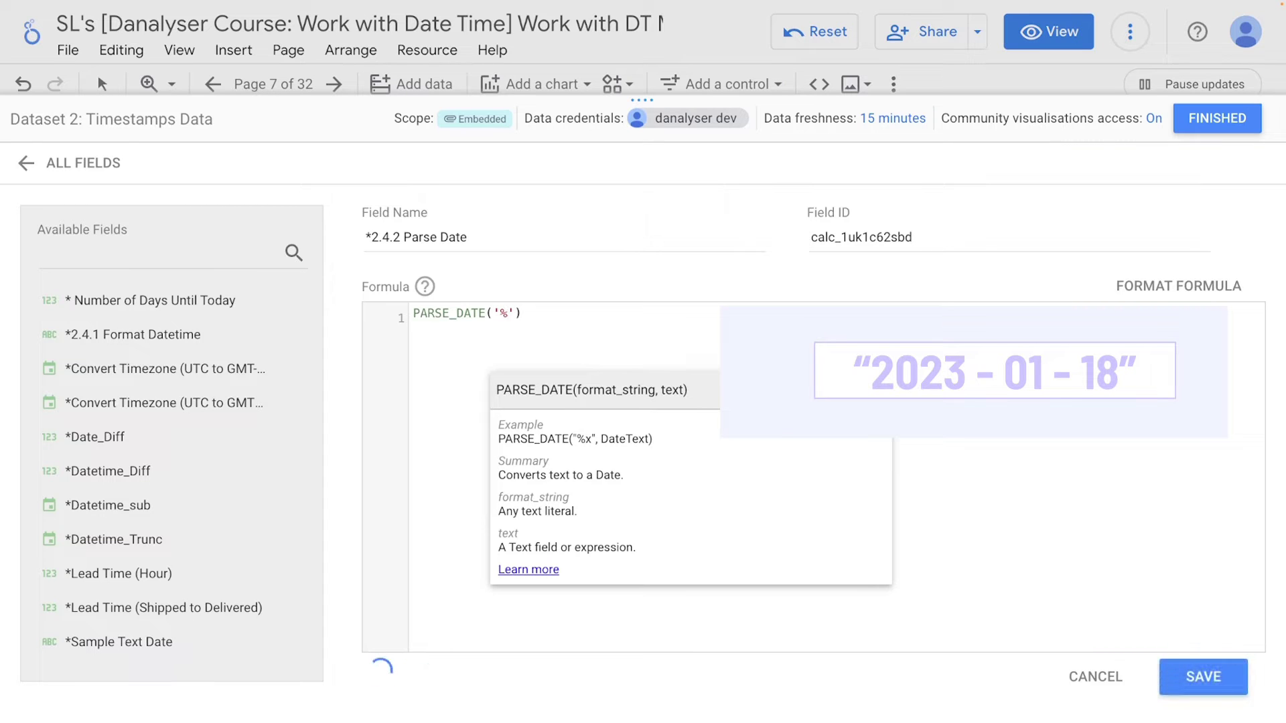
{"action": "type", "text": "Y"}
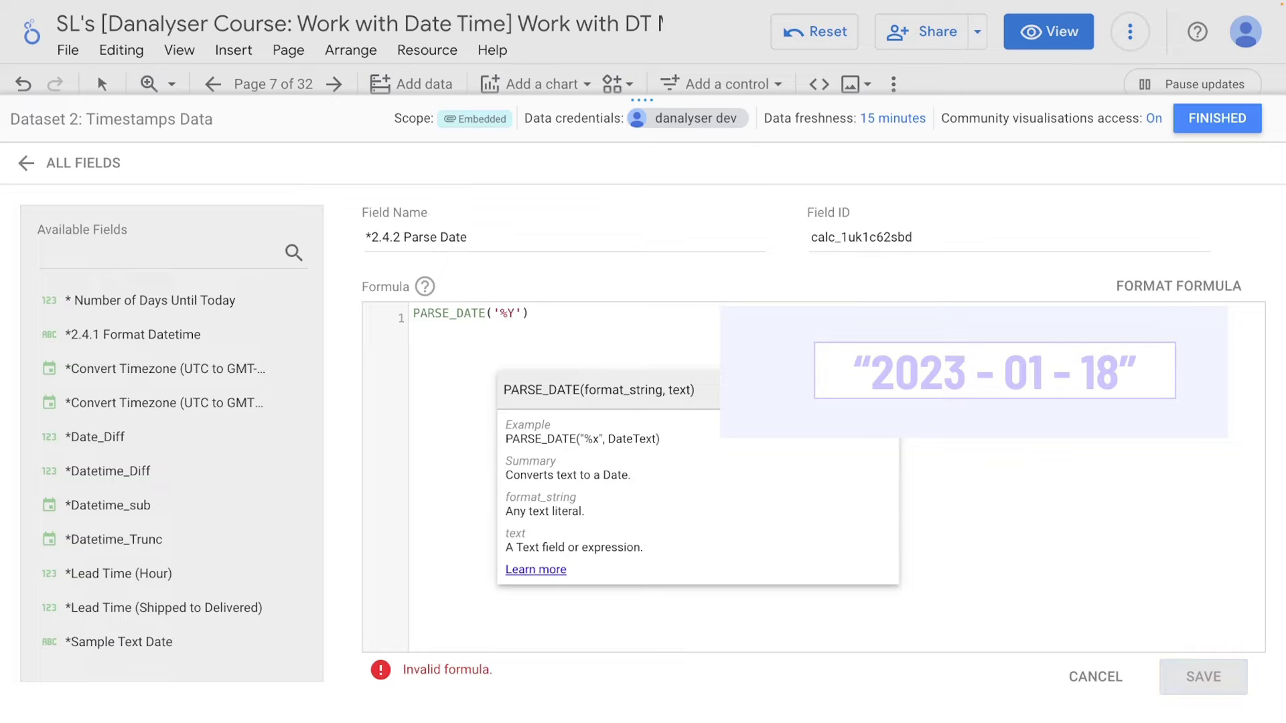
{"action": "type", "text": "-"}
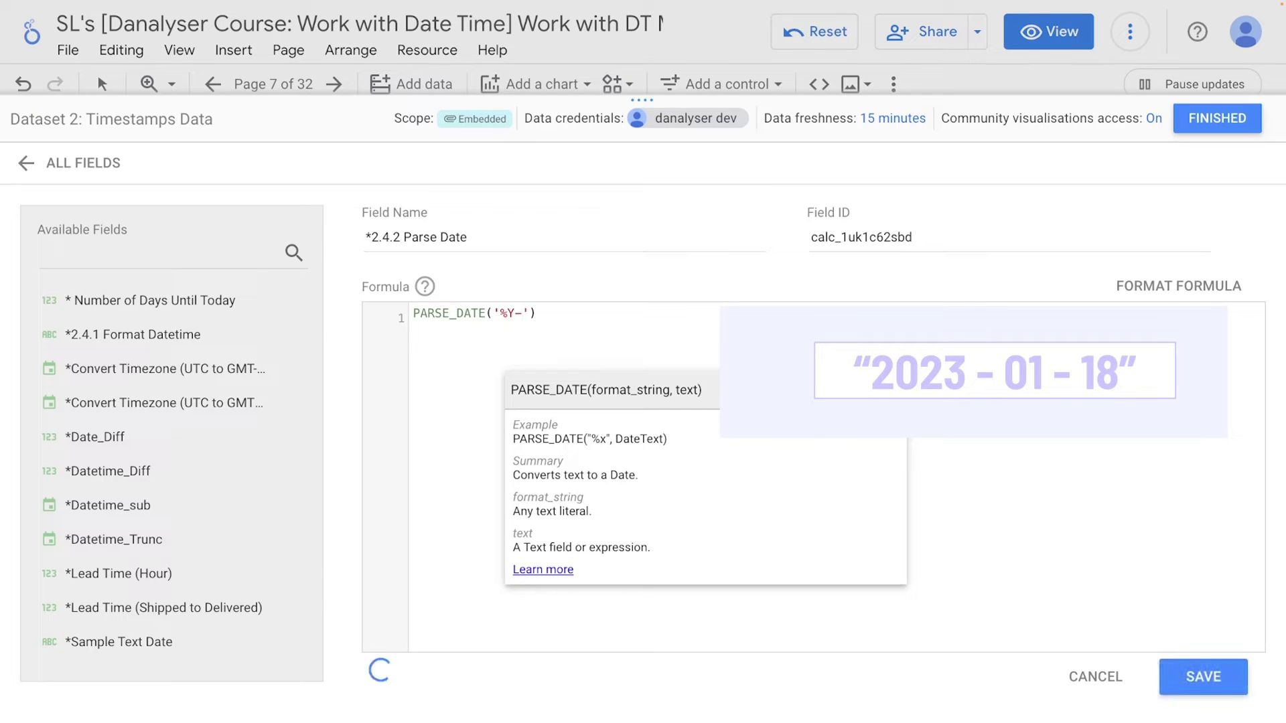
{"action": "type", "text": "%"}
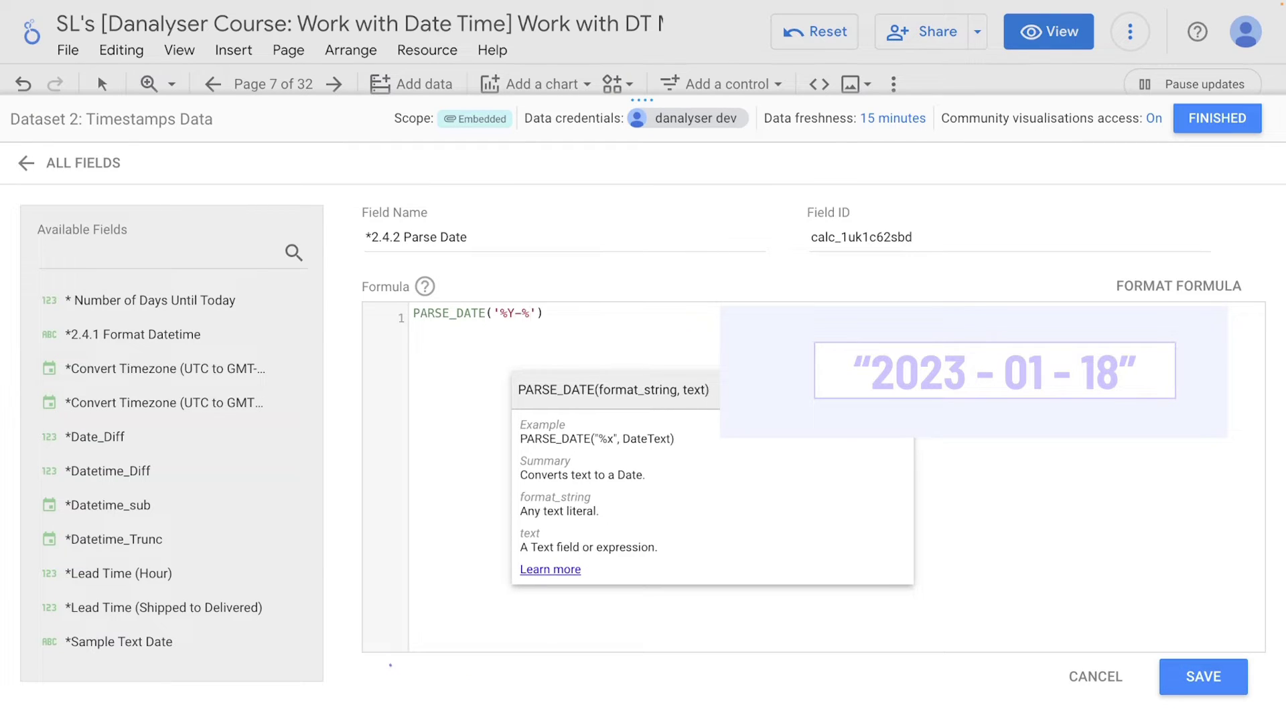
{"action": "type", "text": "m"}
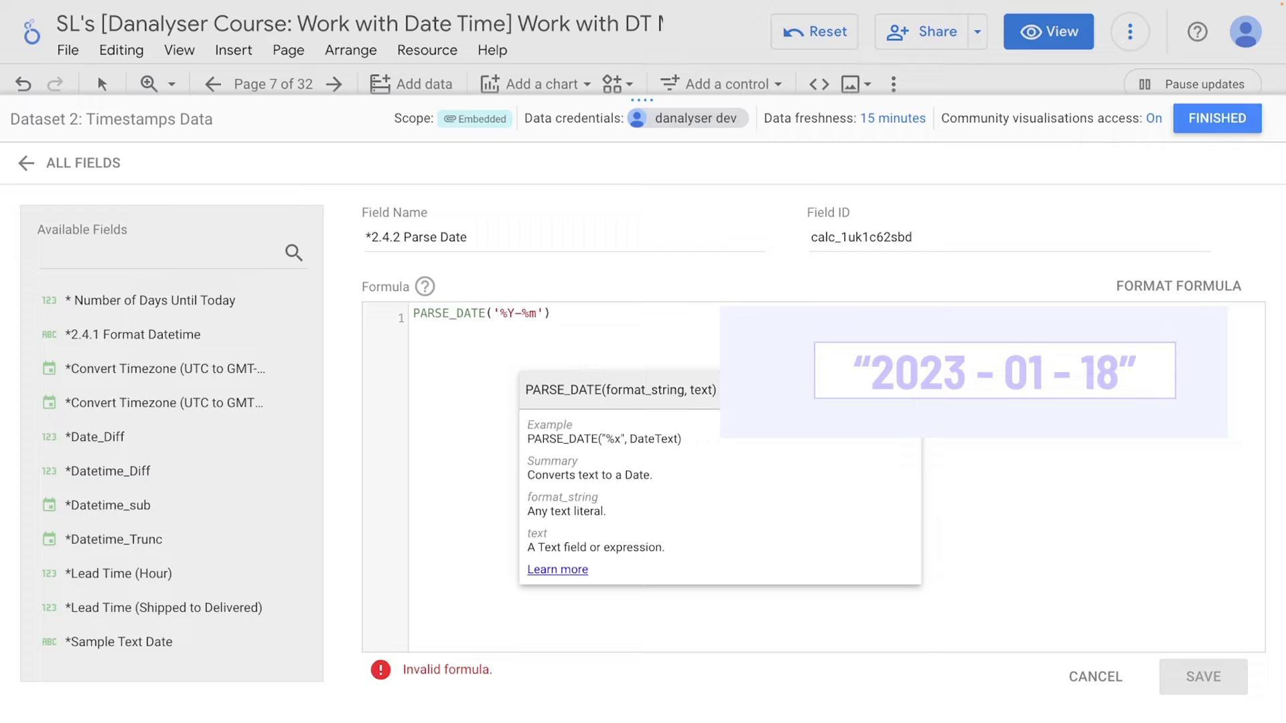
{"action": "type", "text": "-%"}
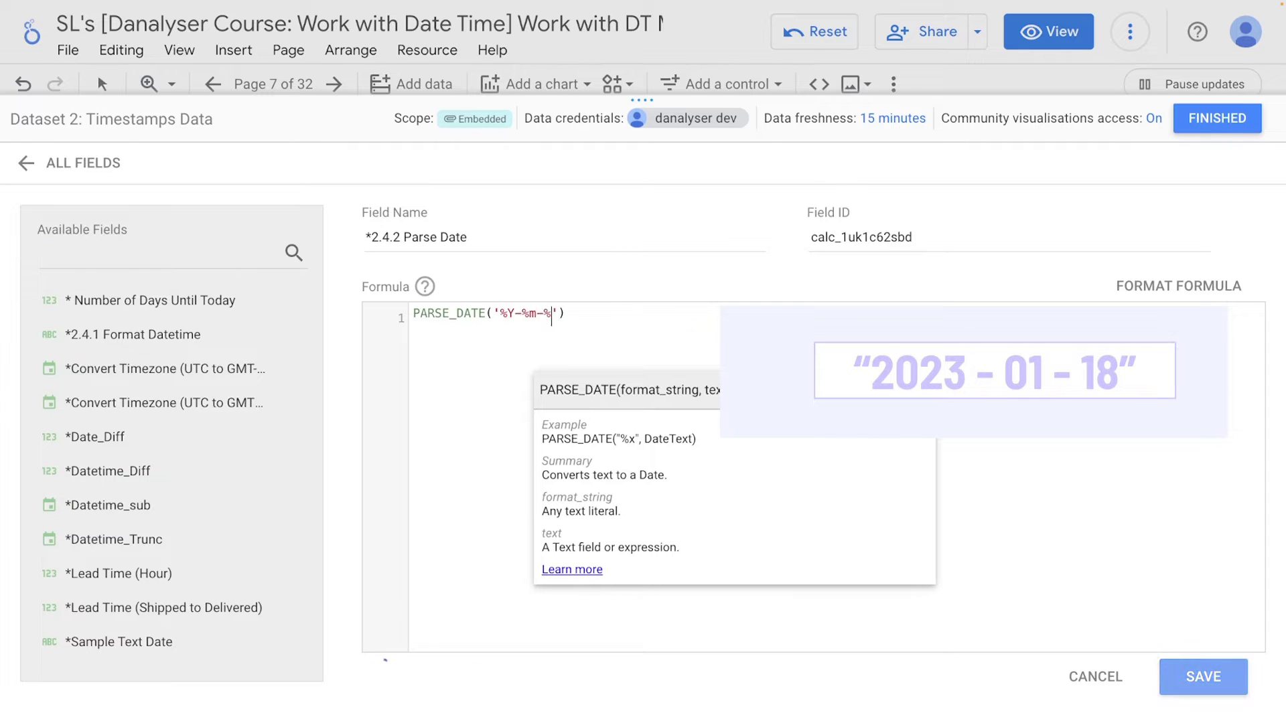
{"action": "type", "text": "d"}
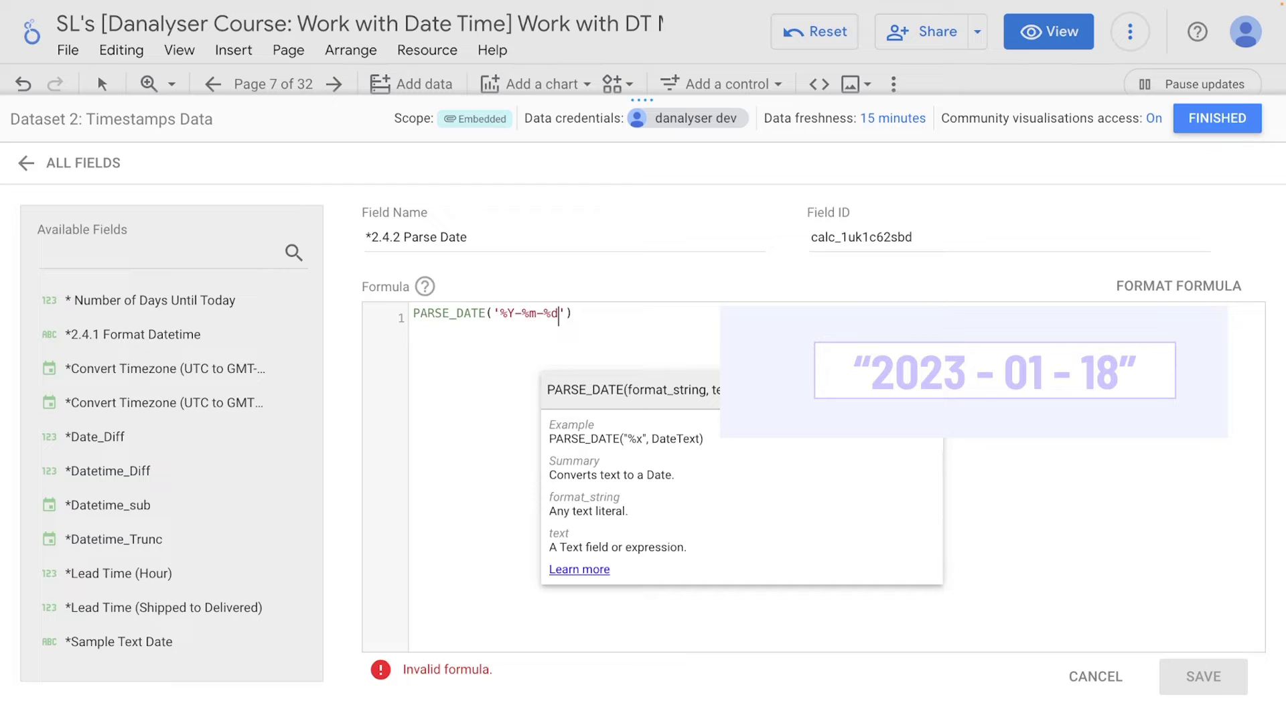
{"action": "type", "text": "'"}
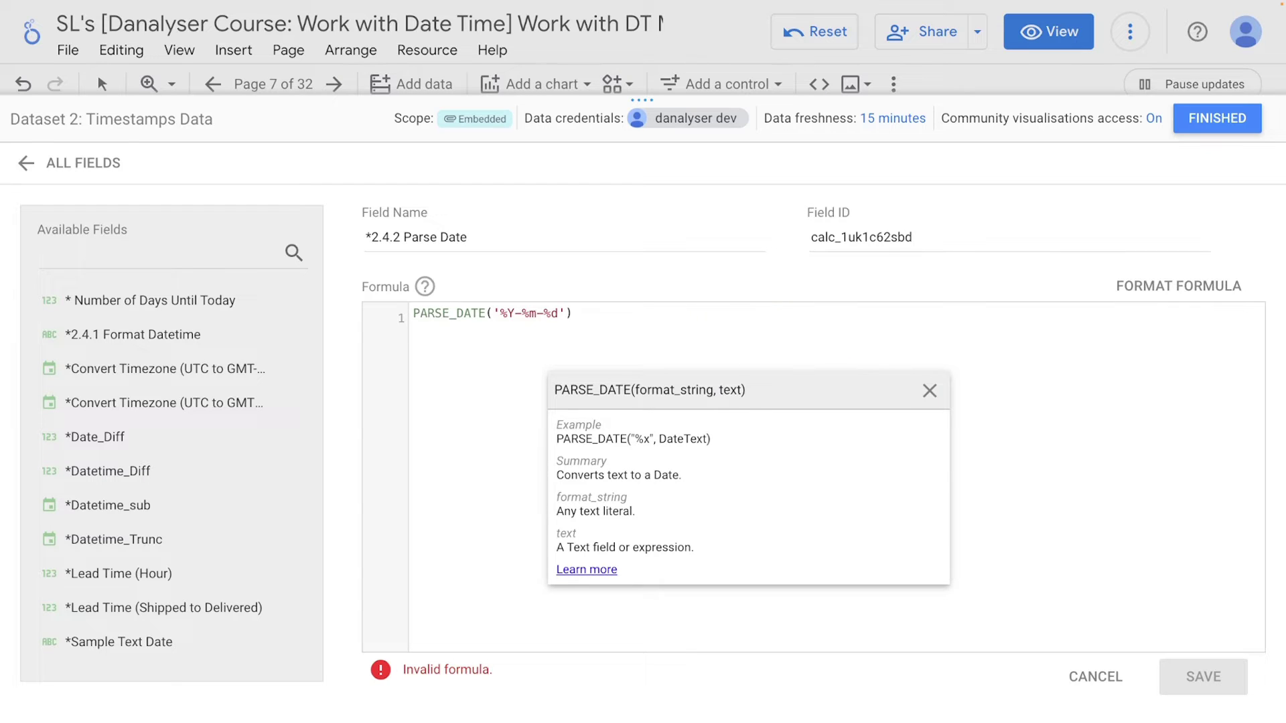
- Add the *Sample Text Date field as the second PARSE_DATE argument, save the calculated field and close the editor
{"action": "type", "text": ","}
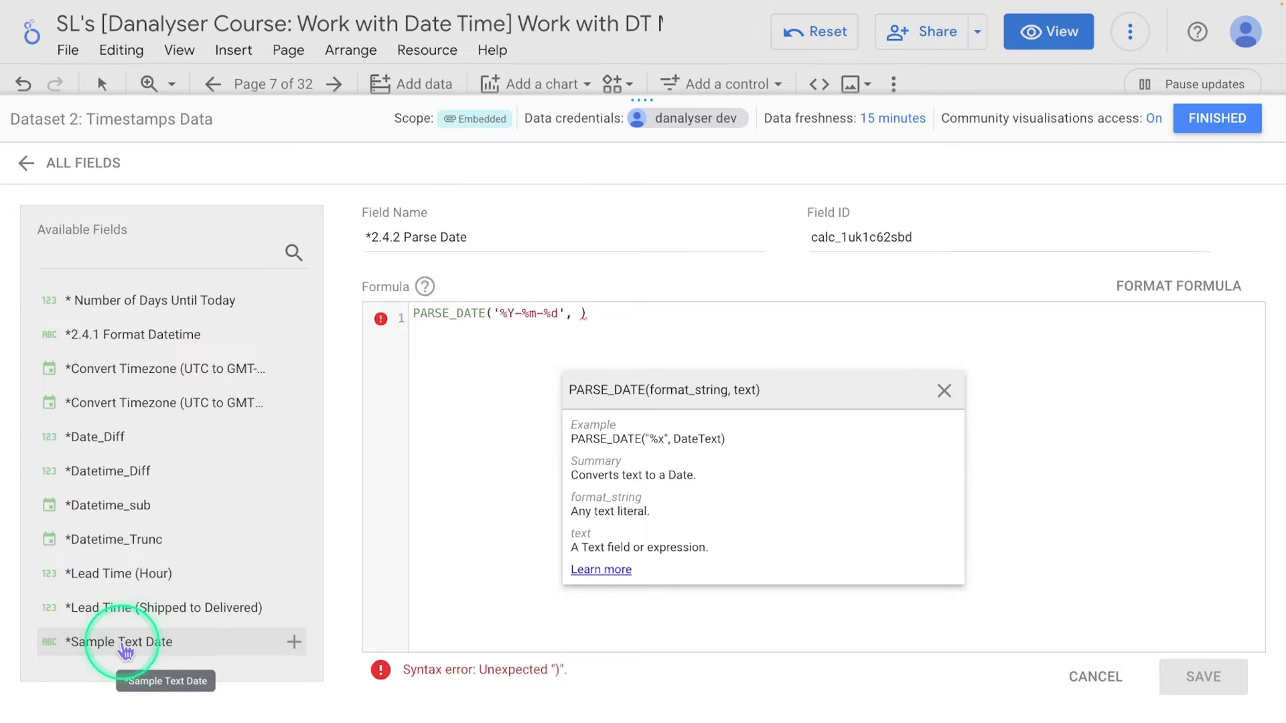
{"action": "left_click", "coordinate": [168, 647]}
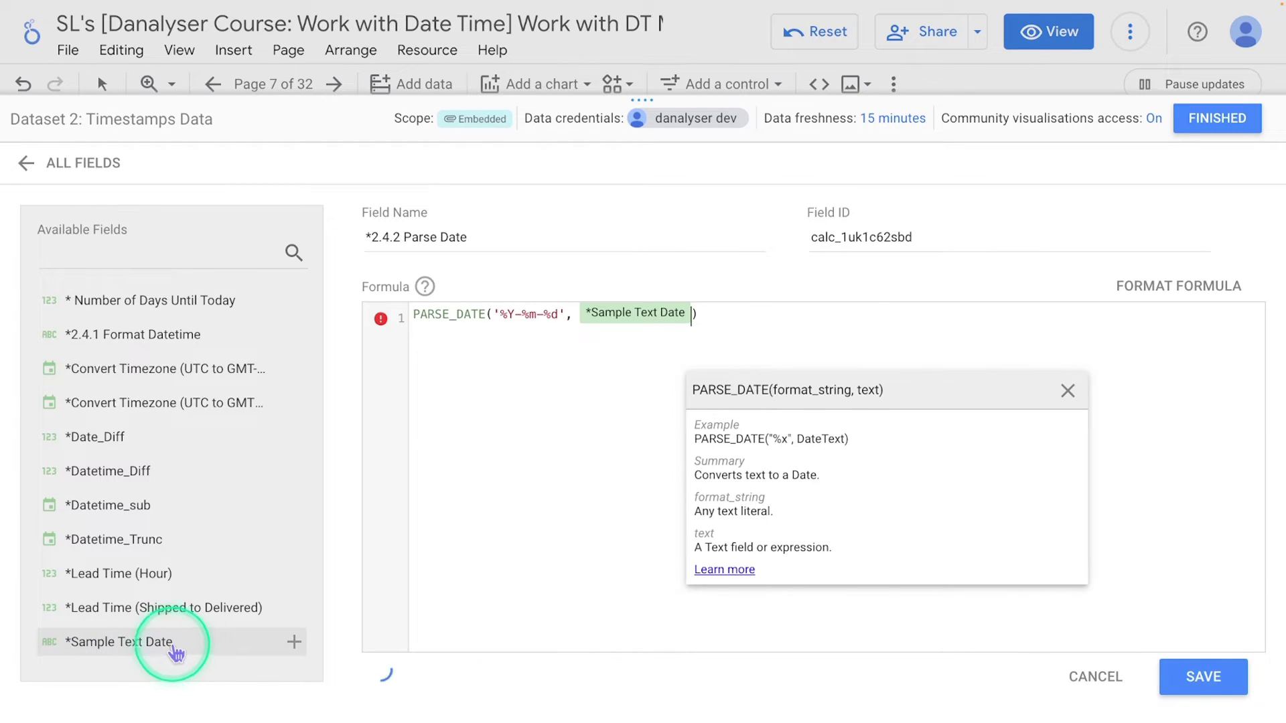
{"action": "left_click", "coordinate": [709, 324]}
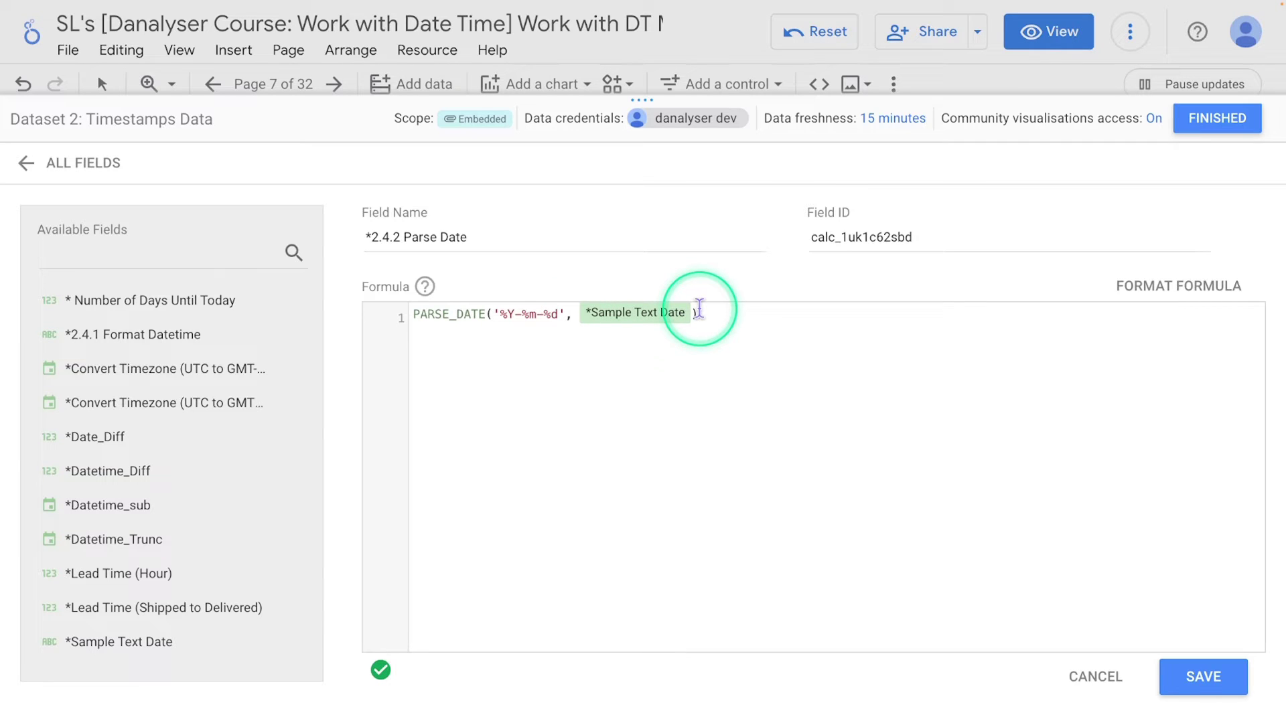
{"action": "left_click", "coordinate": [992, 391]}
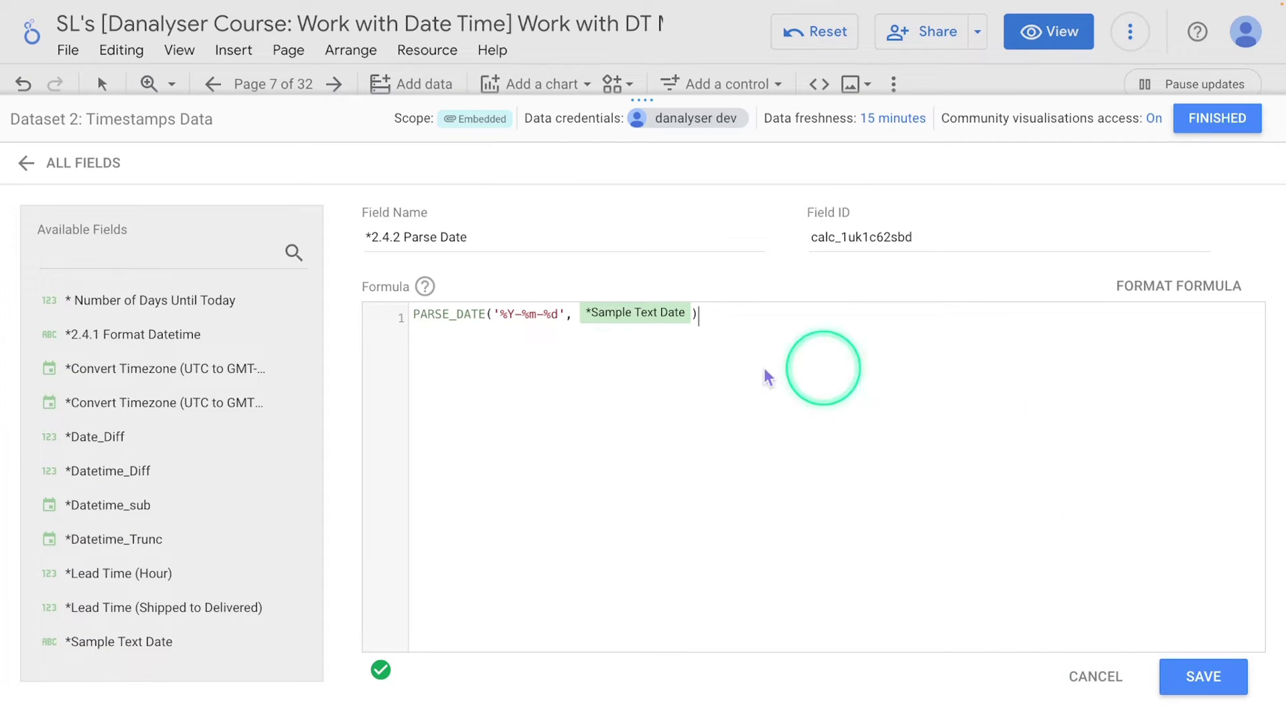
{"action": "left_click", "coordinate": [1216, 693]}
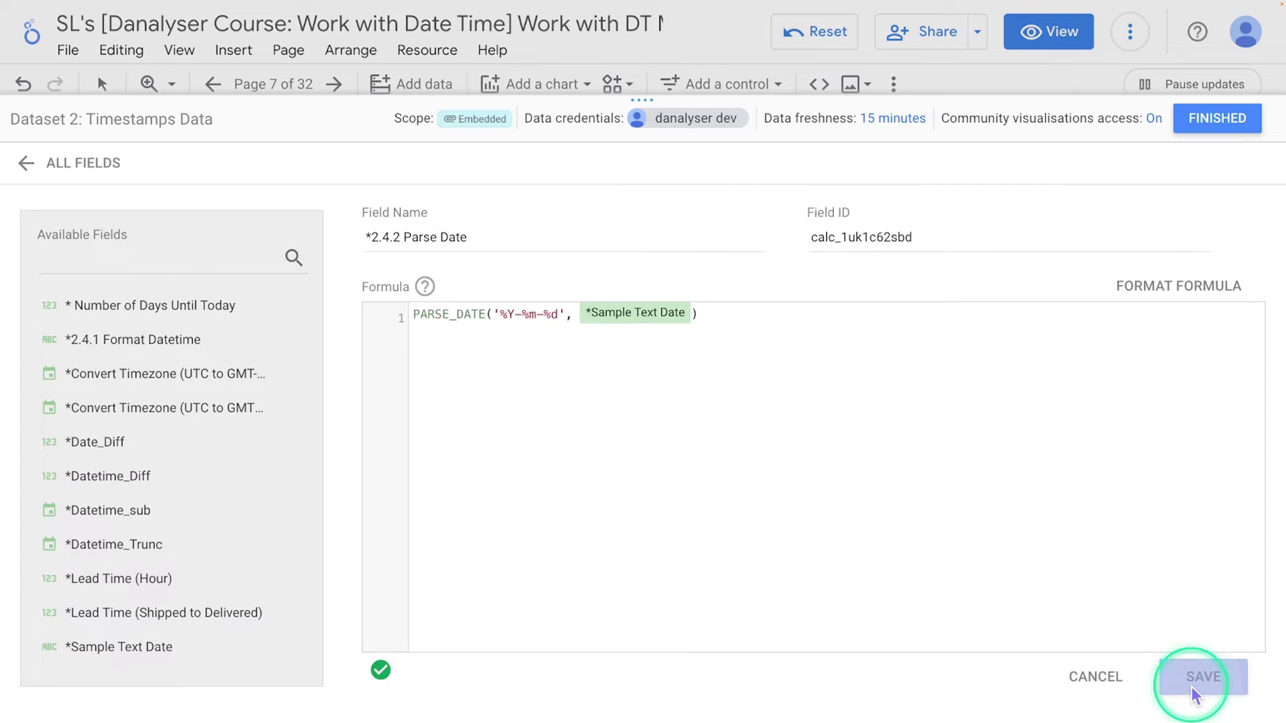
{"action": "left_click", "coordinate": [1203, 133]}
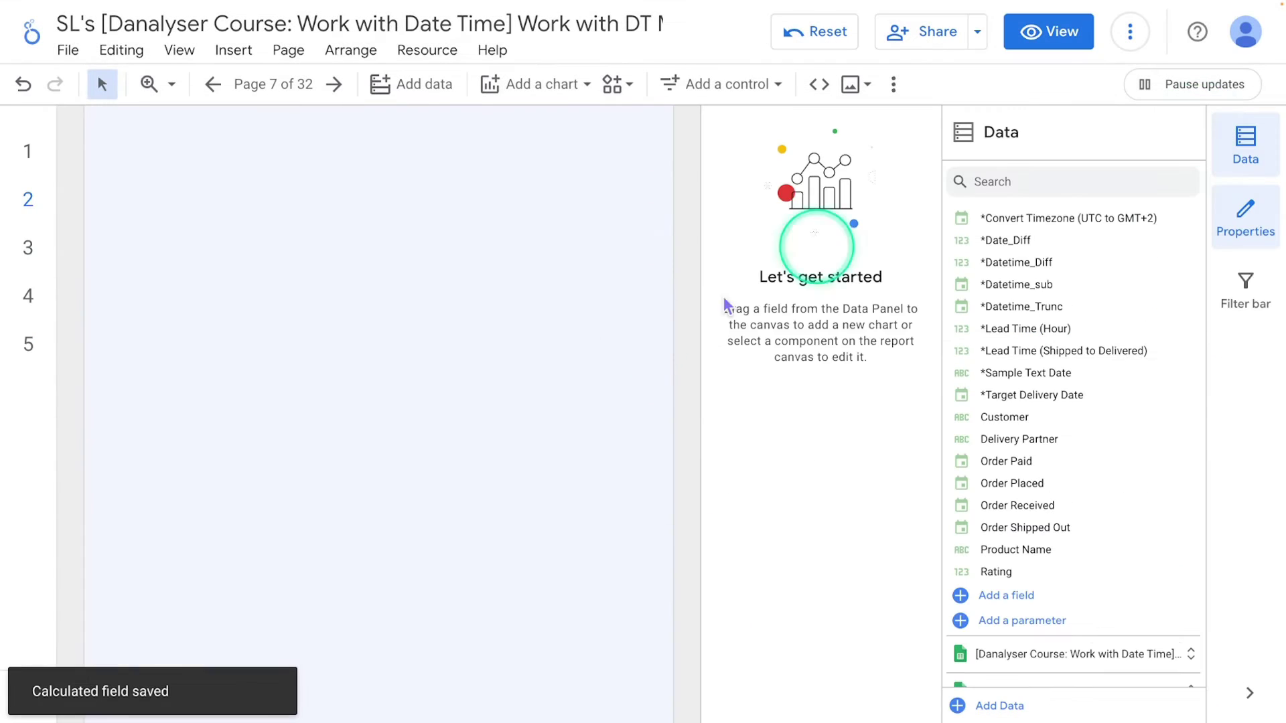
- Insert a table chart in the upper-left area of the report page and widen it to the right
{"action": "left_click", "coordinate": [512, 82]}
{"action": "left_click", "coordinate": [498, 163]}
{"action": "left_click", "coordinate": [133, 179]}
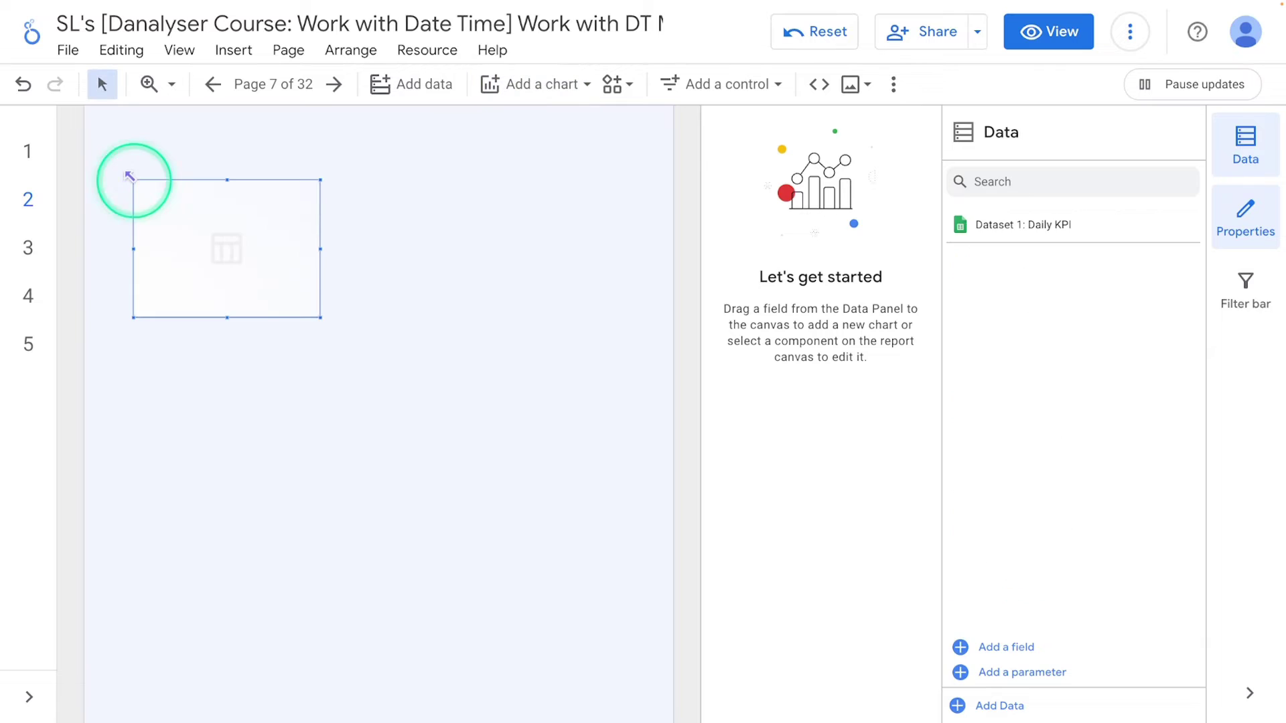
{"action": "left_click_drag", "start_coordinate": [320, 249], "coordinate": [446, 248]}
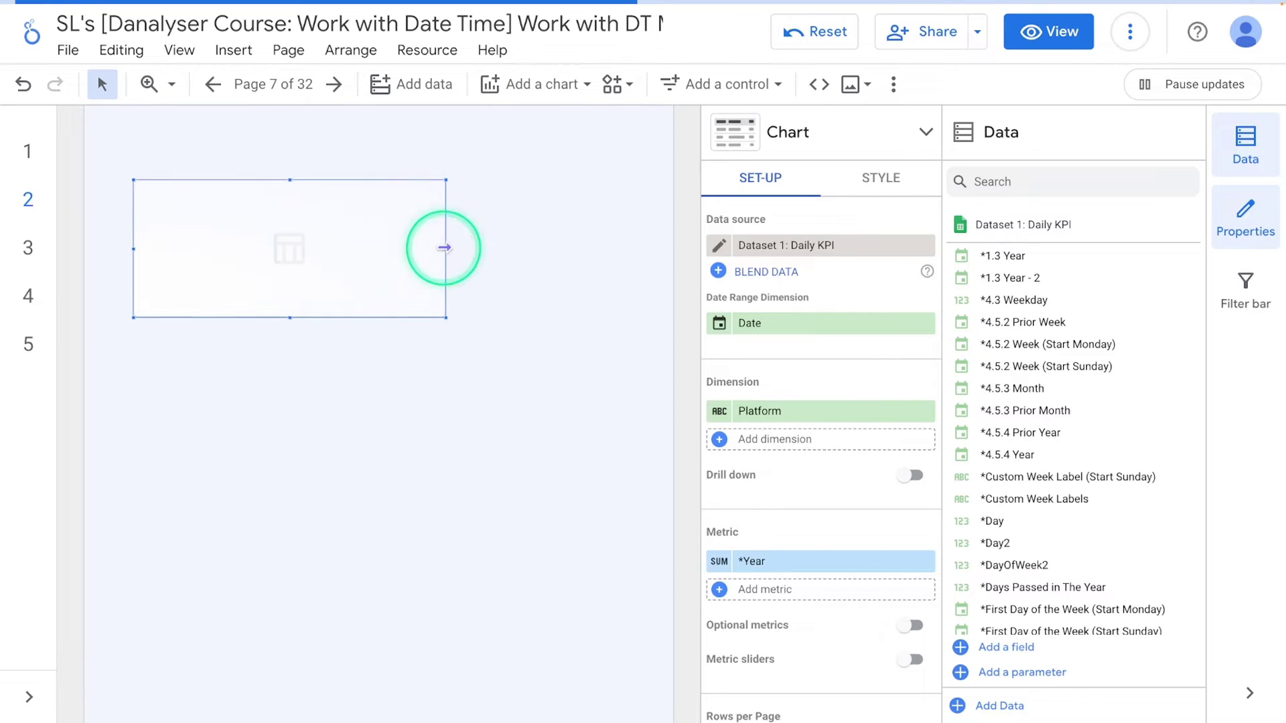
- Switch the table's data source to Dataset 2: Timestamps Data and replace its Transaction ID dimension with *Sample Text Date
{"action": "left_click", "coordinate": [821, 254]}
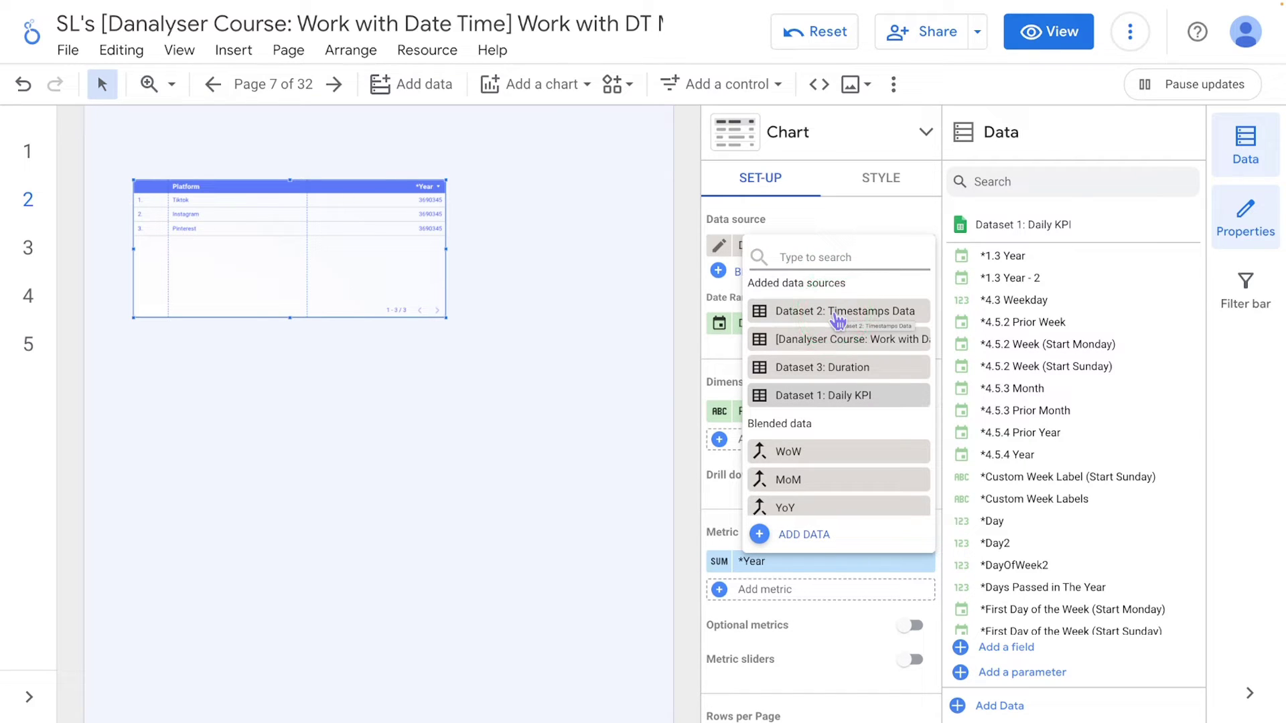
{"action": "left_click", "coordinate": [837, 316]}
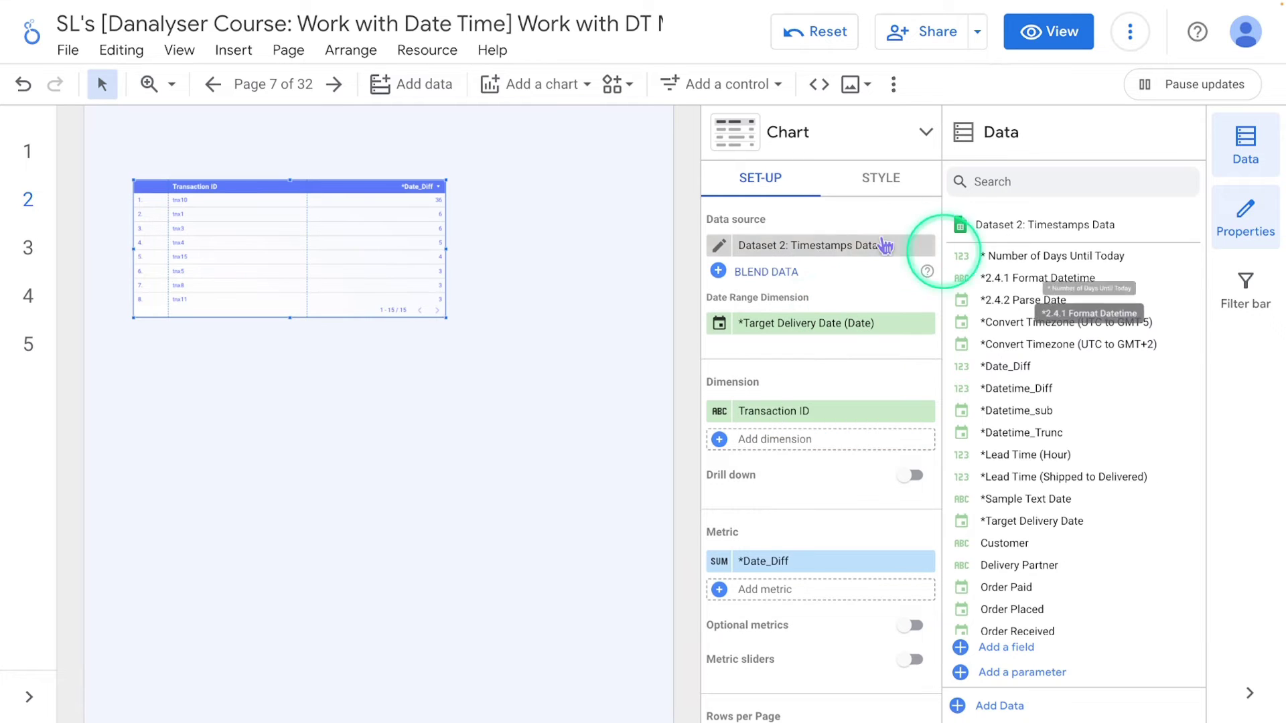
{"action": "scroll", "coordinate": [1025, 495], "scroll_direction": "down", "scroll_amount": 2}
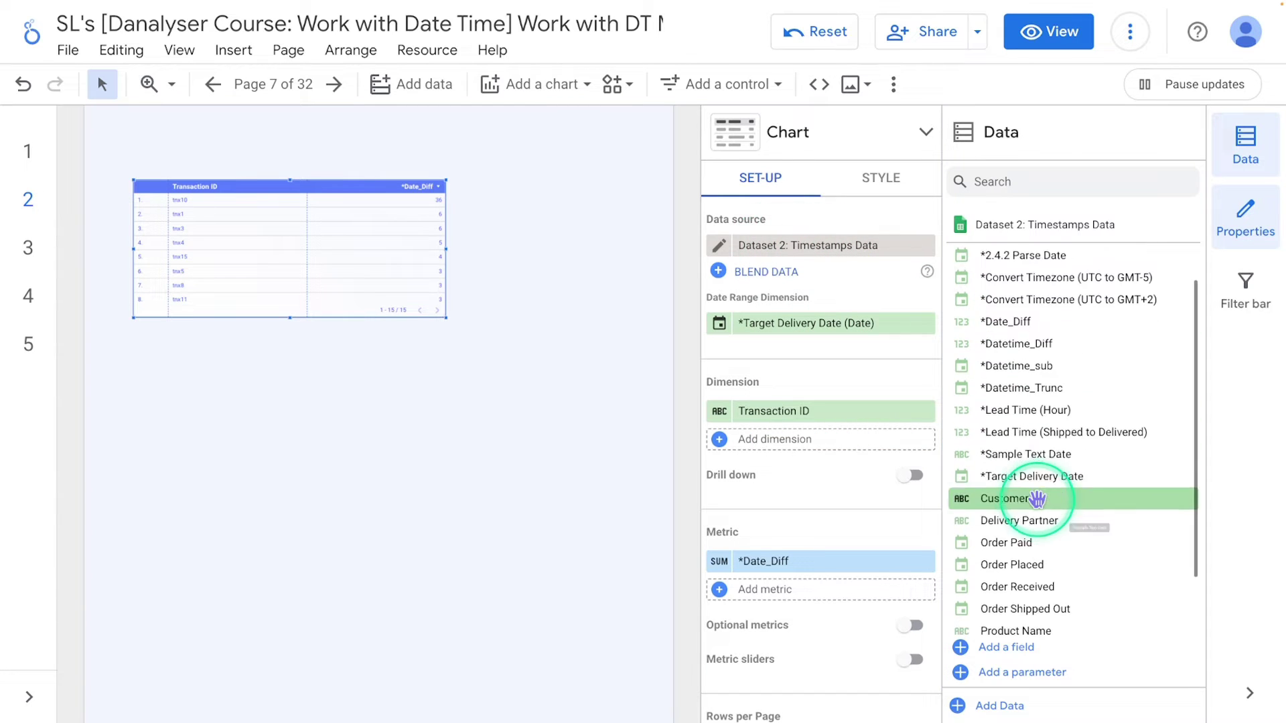
{"action": "scroll", "coordinate": [1049, 435], "scroll_direction": "up", "scroll_amount": 1}
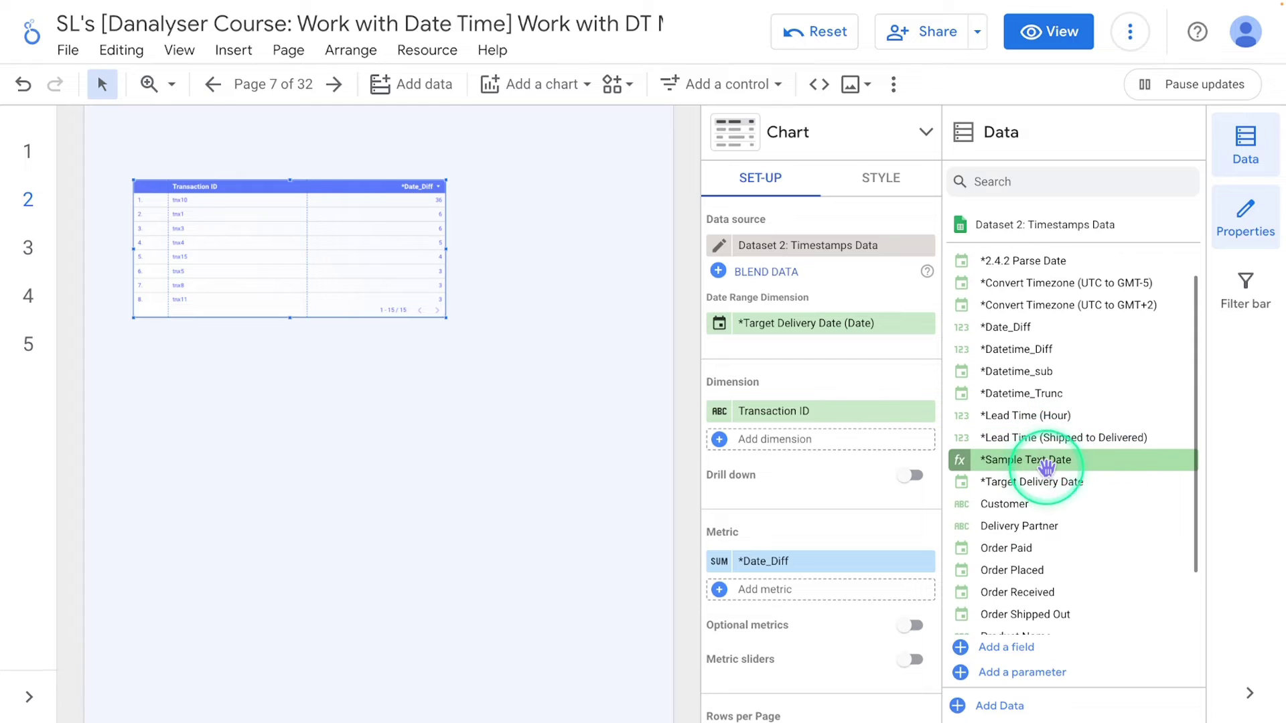
{"action": "left_click_drag", "start_coordinate": [1052, 456], "coordinate": [815, 412]}
- Add *2.4.2 Parse Date as the table's second dimension and remove the *Date_Diff metric
{"action": "scroll", "coordinate": [1038, 279], "scroll_direction": "up", "scroll_amount": 2}
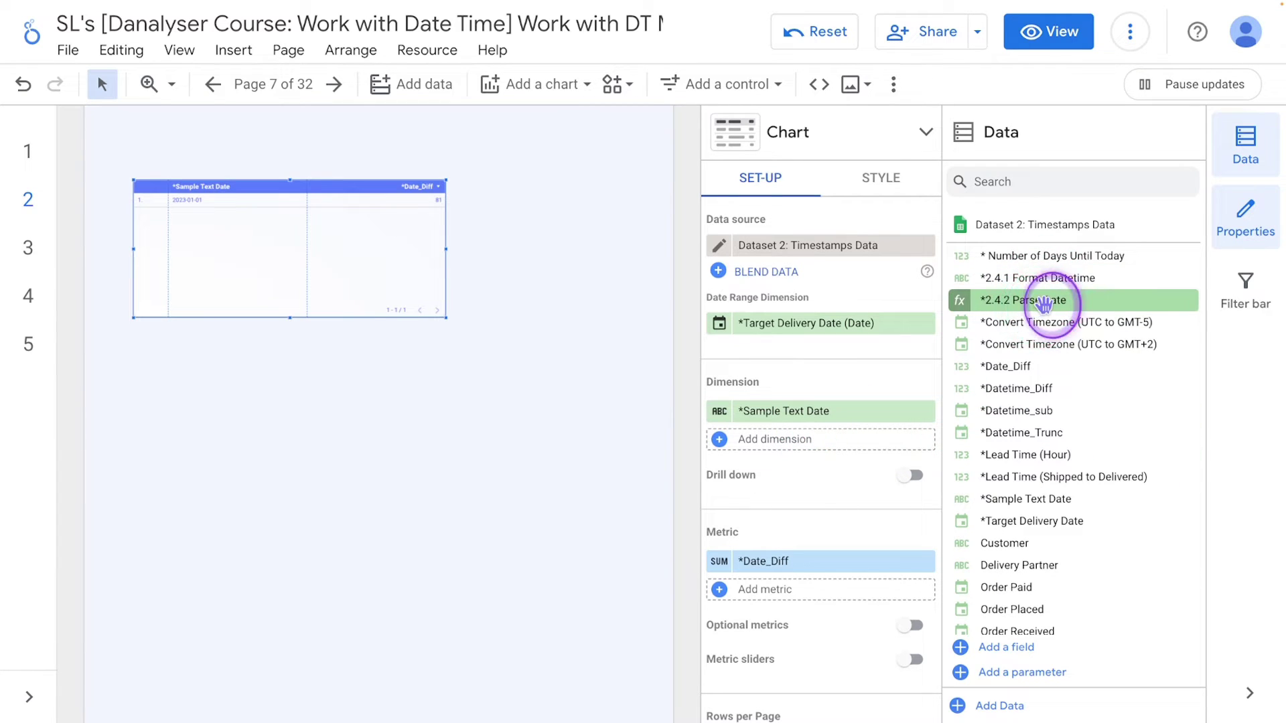
{"action": "left_click_drag", "start_coordinate": [1043, 303], "coordinate": [821, 442]}
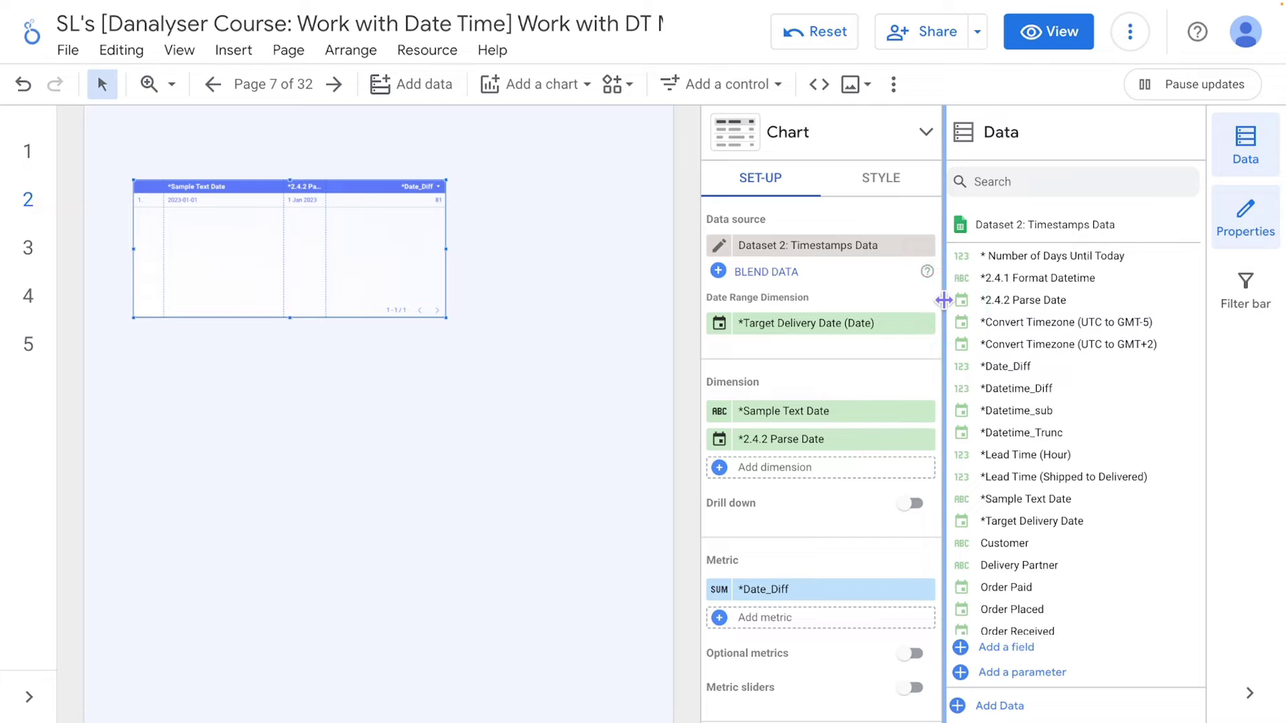
{"action": "left_click", "coordinate": [945, 298]}
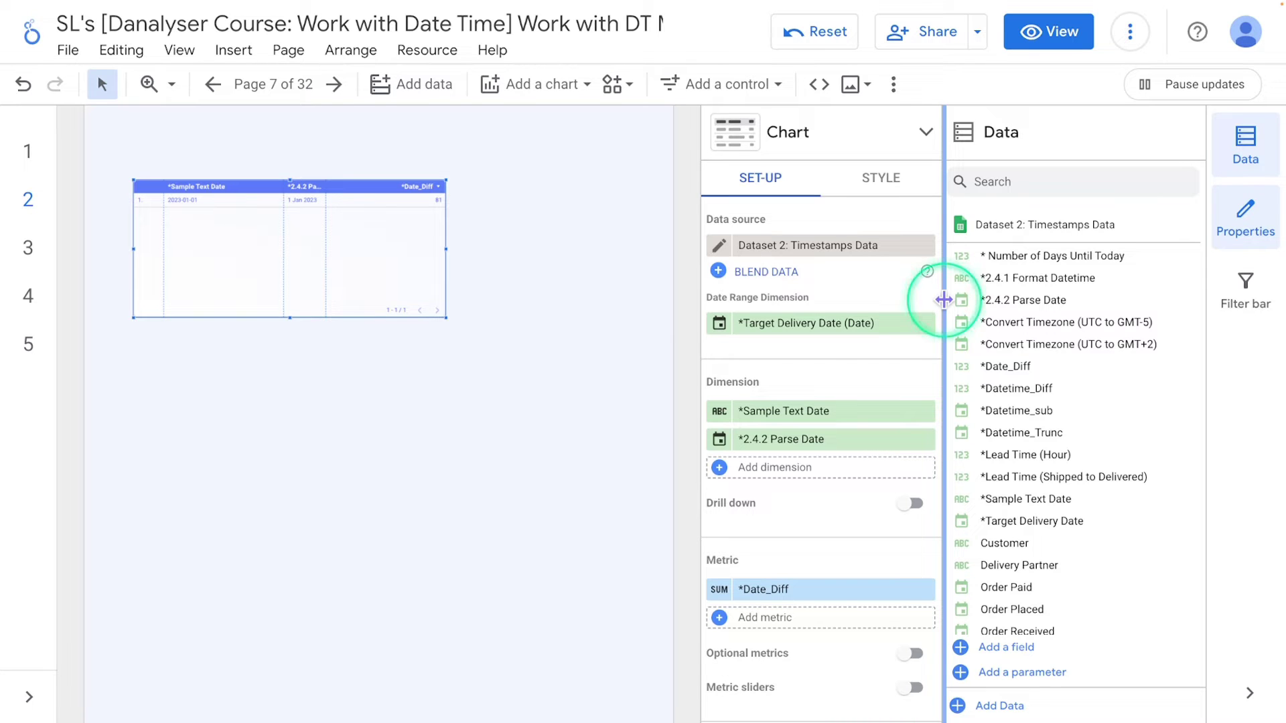
{"action": "left_click", "coordinate": [926, 590]}
{"action": "left_click", "coordinate": [1250, 693]}
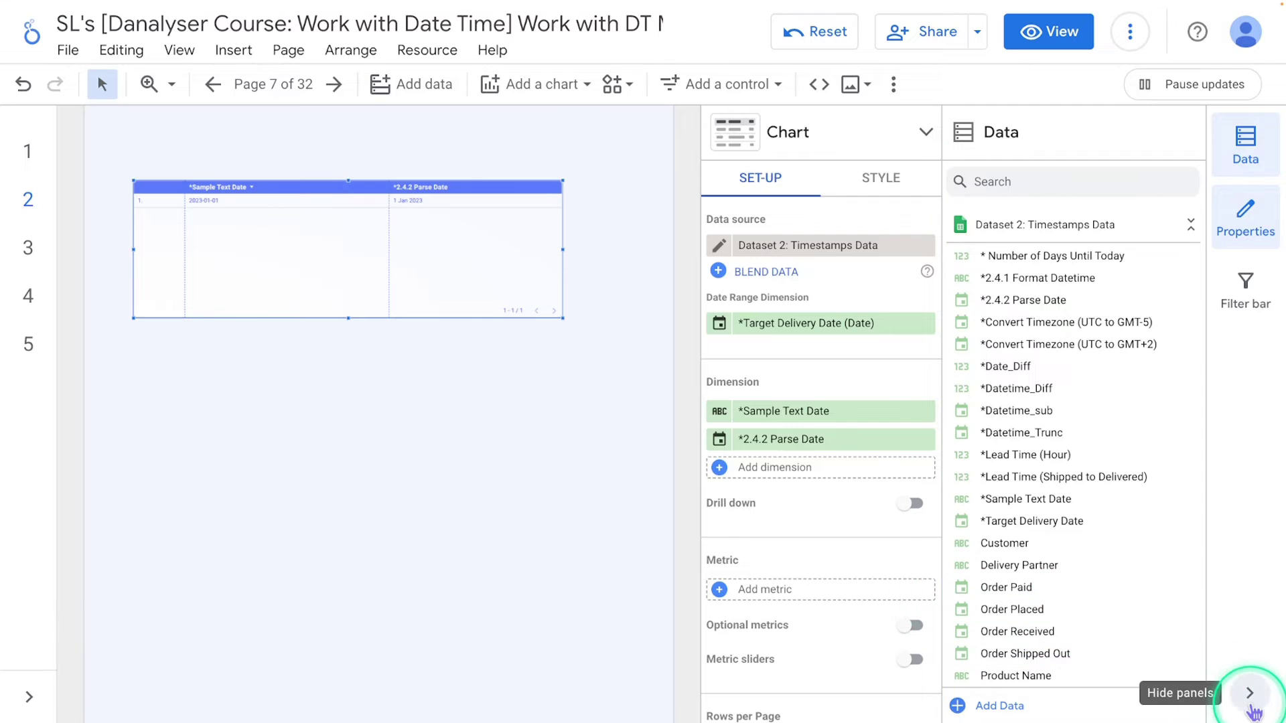
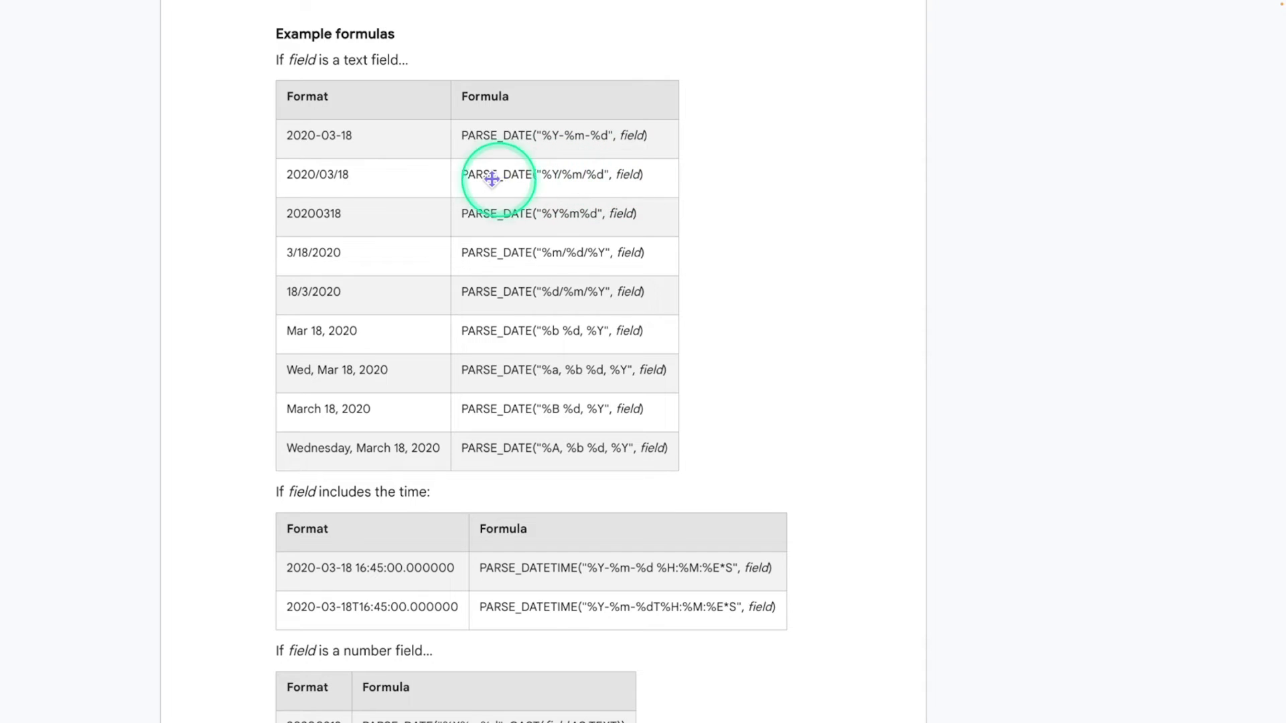
- Start a new calculated field in Dataset 2, enlarge the field editor and name the field *Sample Number Date
{"action": "scroll", "coordinate": [630, 188], "scroll_direction": "down", "scroll_amount": 1}
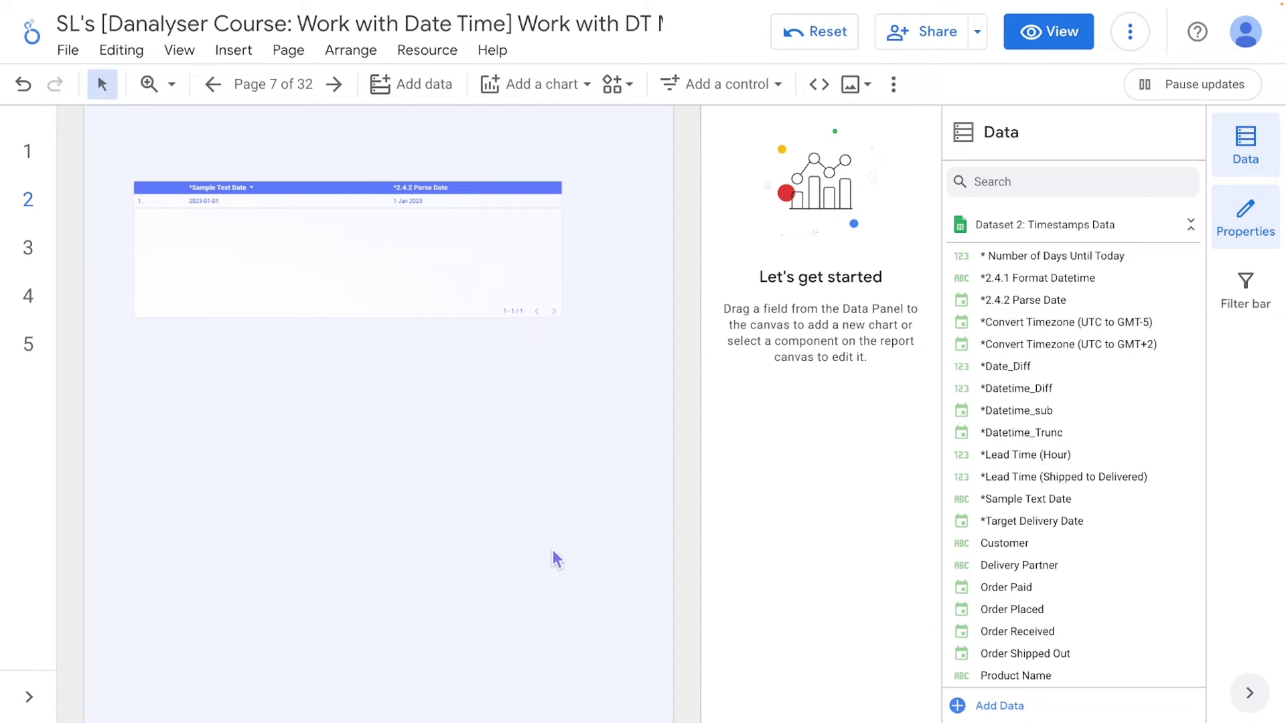
{"action": "scroll", "coordinate": [1039, 563], "scroll_direction": "down", "scroll_amount": 1}
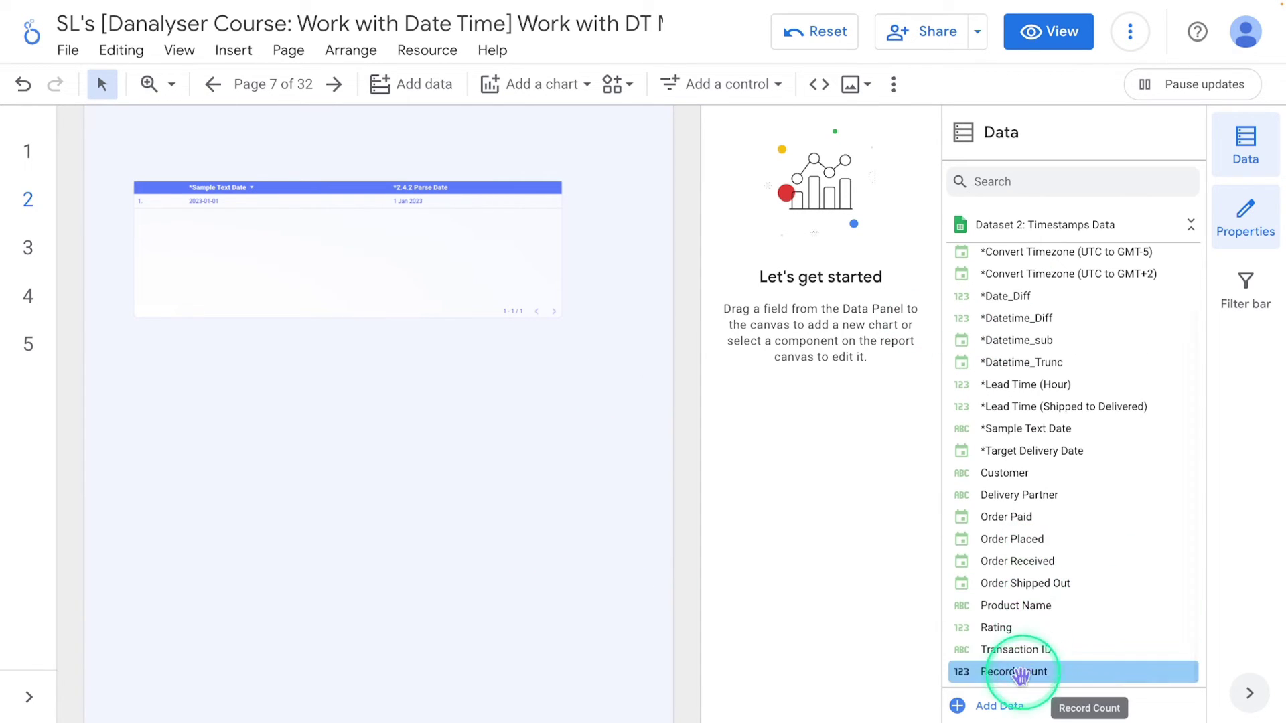
{"action": "scroll", "coordinate": [1045, 401], "scroll_direction": "up", "scroll_amount": 1}
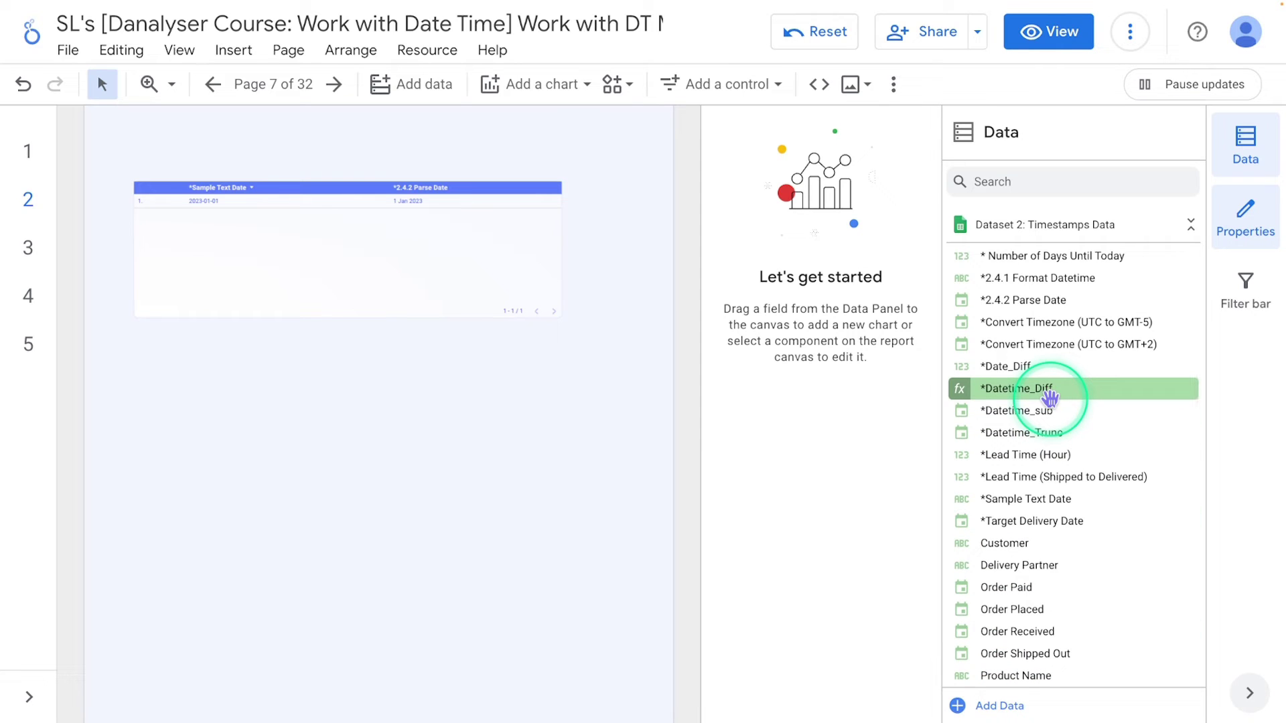
{"action": "scroll", "coordinate": [1054, 503], "scroll_direction": "down", "scroll_amount": 2}
{"action": "scroll", "coordinate": [1045, 536], "scroll_direction": "down", "scroll_amount": 1}
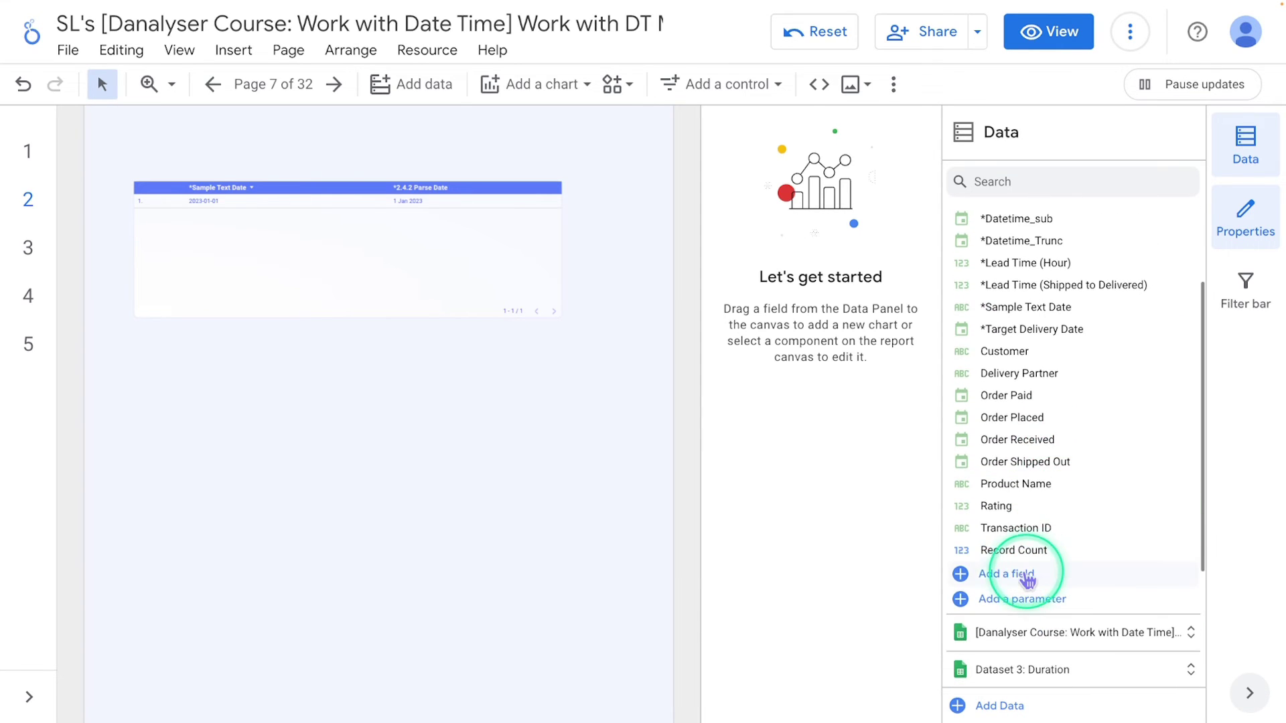
{"action": "left_click", "coordinate": [1014, 575]}
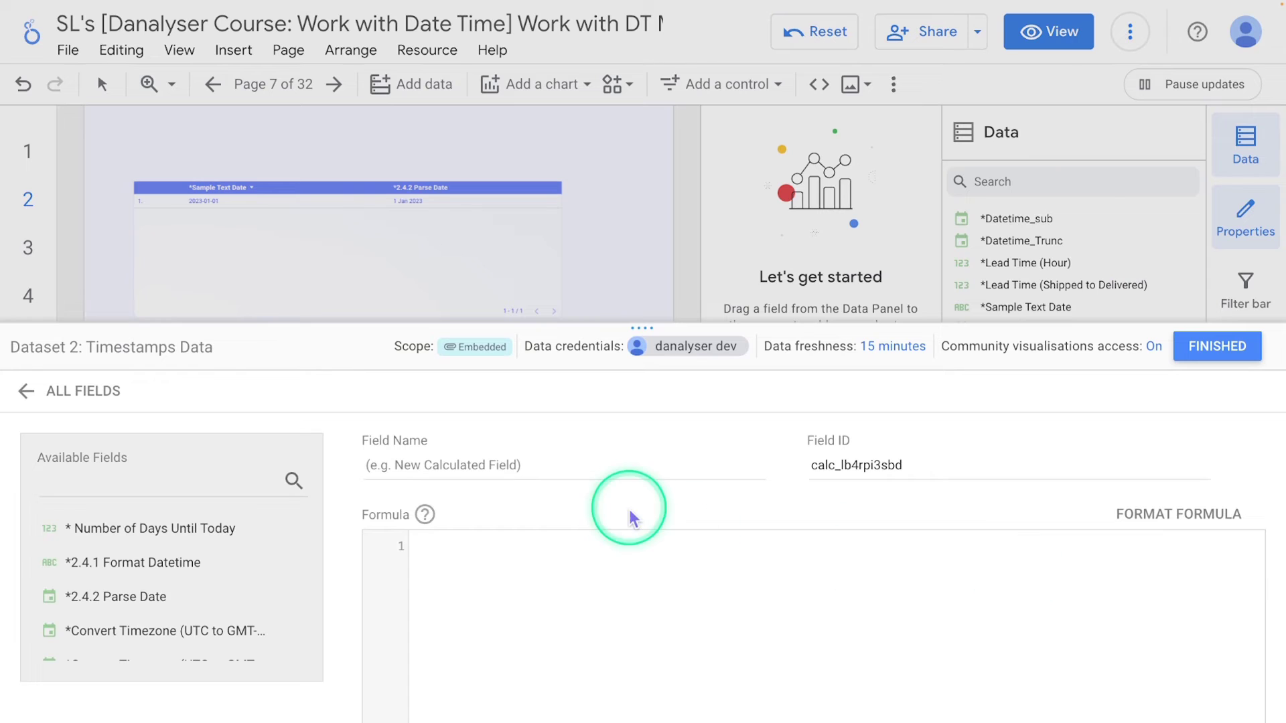
{"action": "left_click_drag", "start_coordinate": [645, 328], "coordinate": [644, 70]}
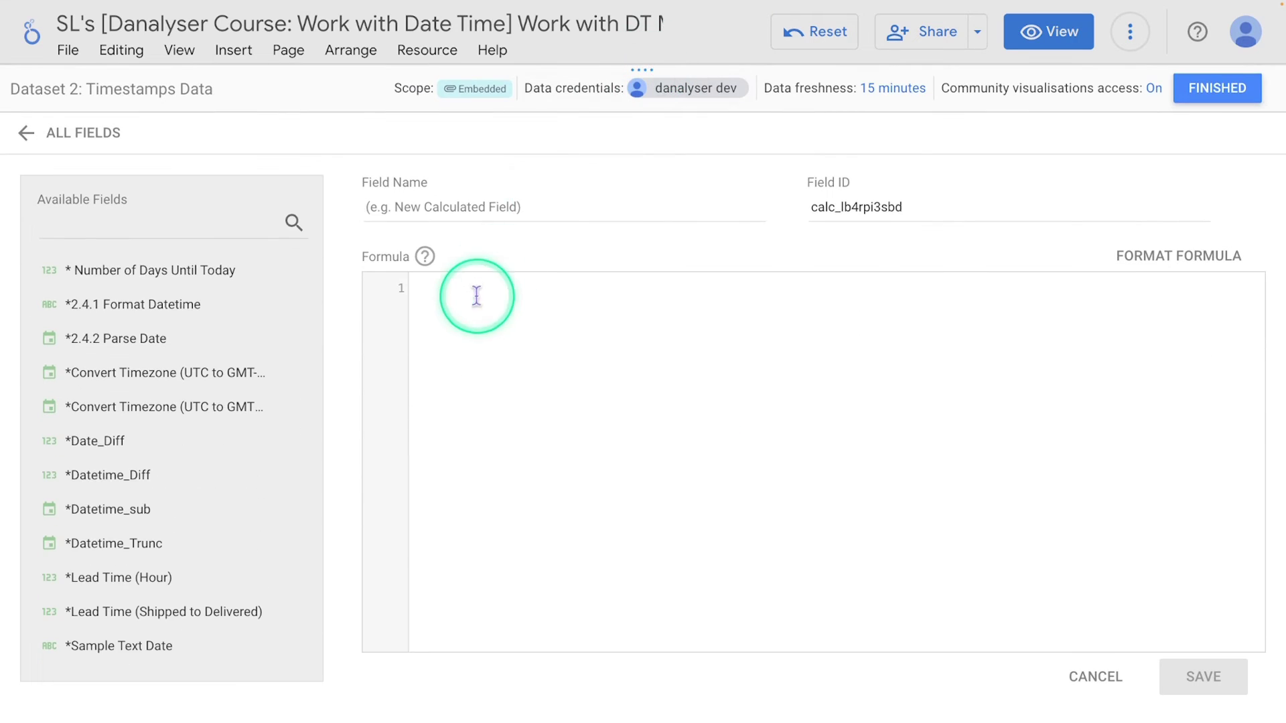
{"action": "left_click", "coordinate": [466, 213]}
{"action": "type", "text": "*"}
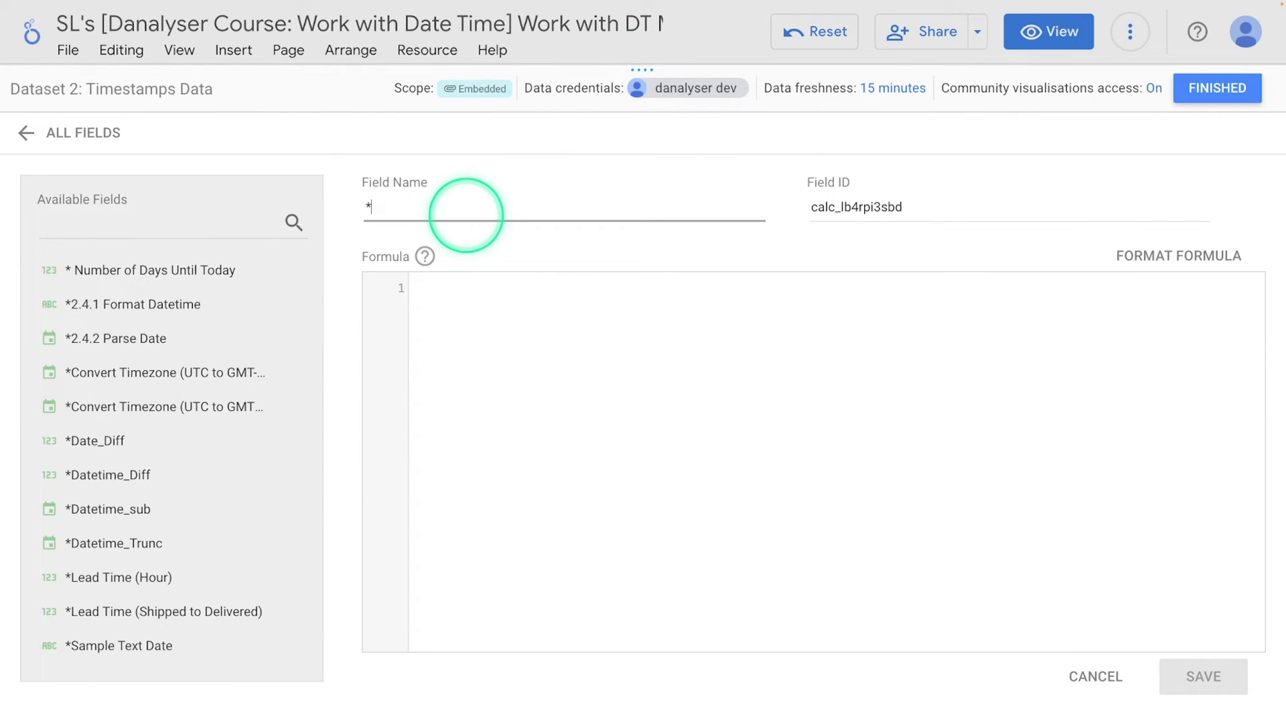
{"action": "type", "text": "Sample Num"}
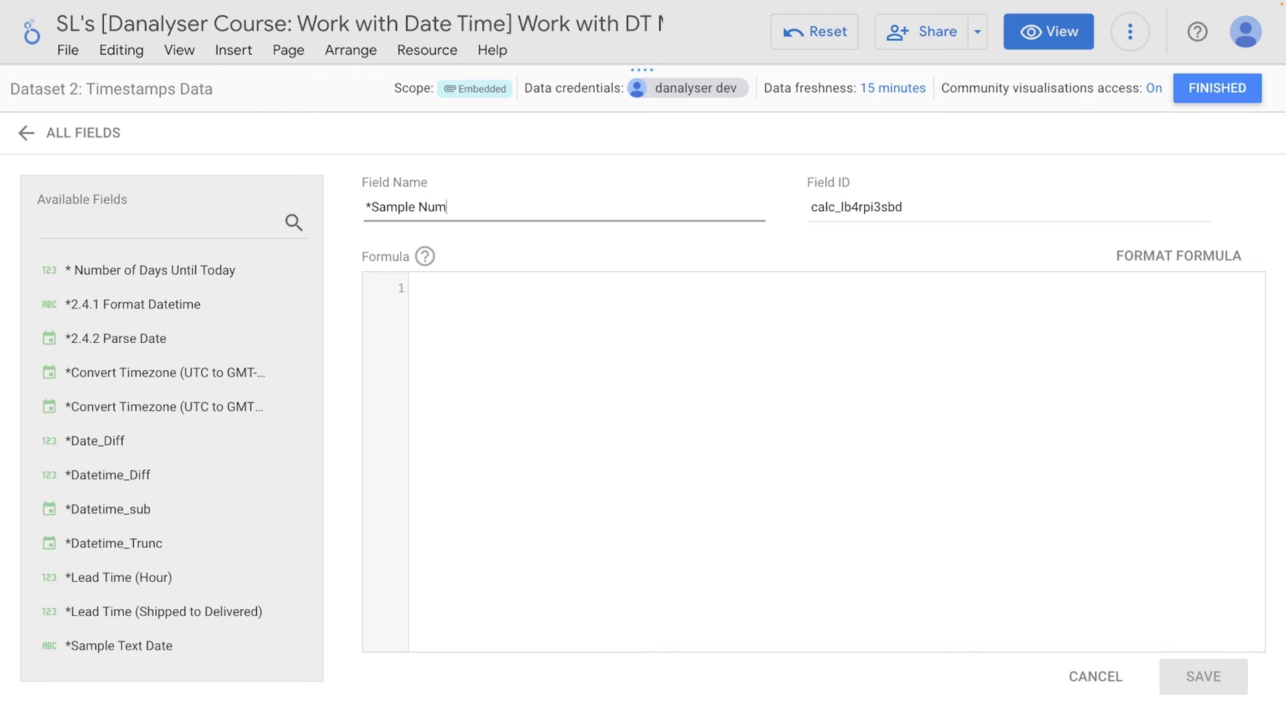
{"action": "type", "text": "ber Date"}
- Enter 20230101 as the formula of *Sample Number Date, save the field and close the editor
{"action": "left_click", "coordinate": [462, 299]}
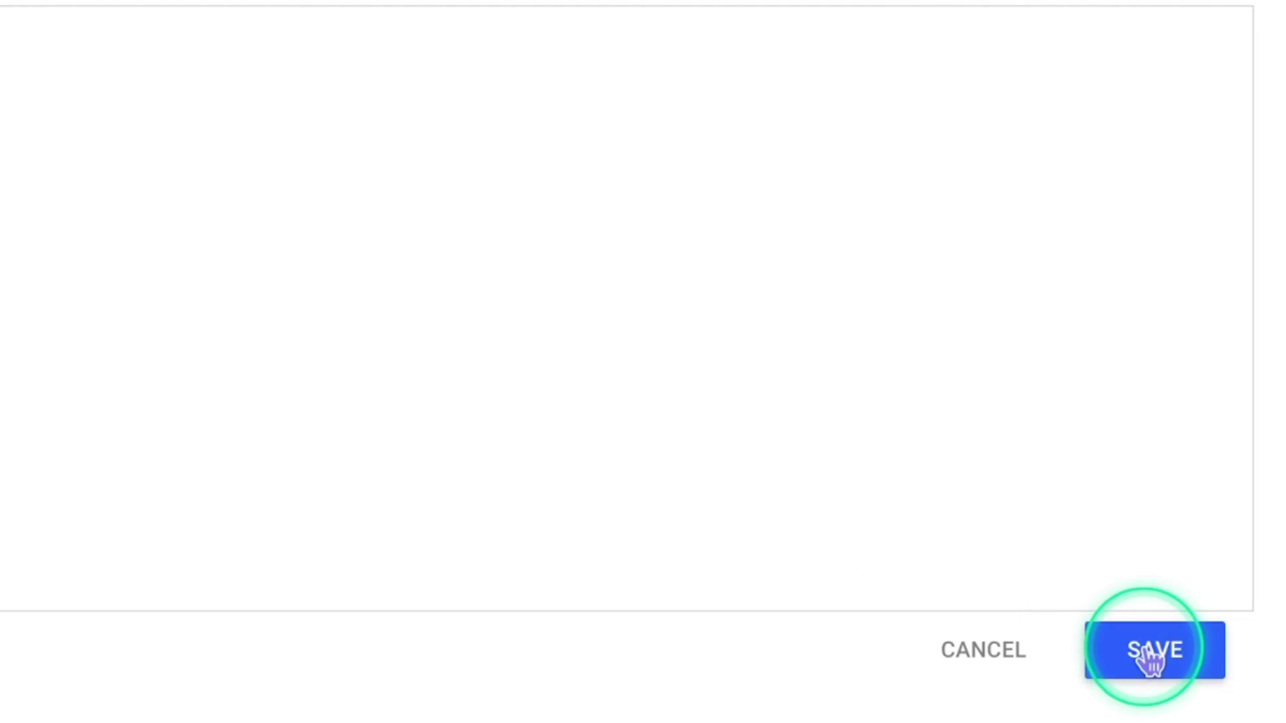
{"action": "left_click", "coordinate": [1071, 652]}
{"action": "left_click", "coordinate": [1205, 6]}
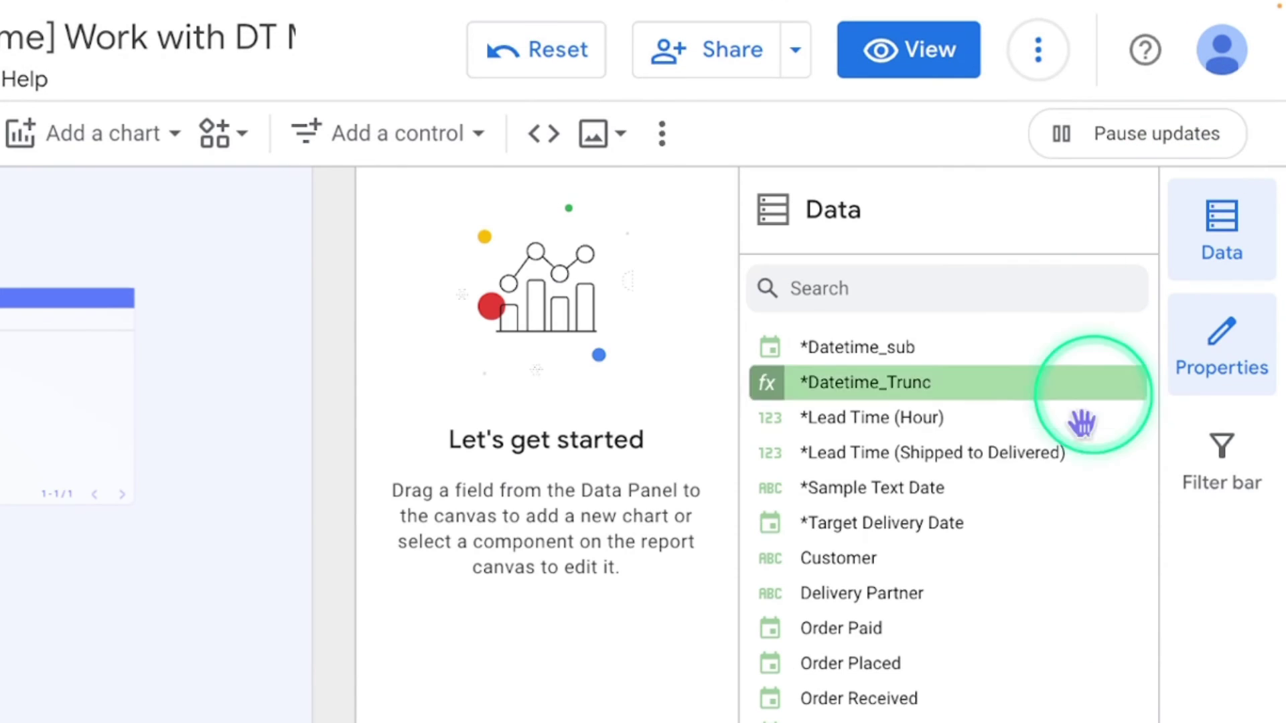
- Add another calculated field to Dataset 2 and name it *2.4.1 Parse Date (Number)
{"action": "scroll", "coordinate": [1067, 459], "scroll_direction": "up", "scroll_amount": 3}
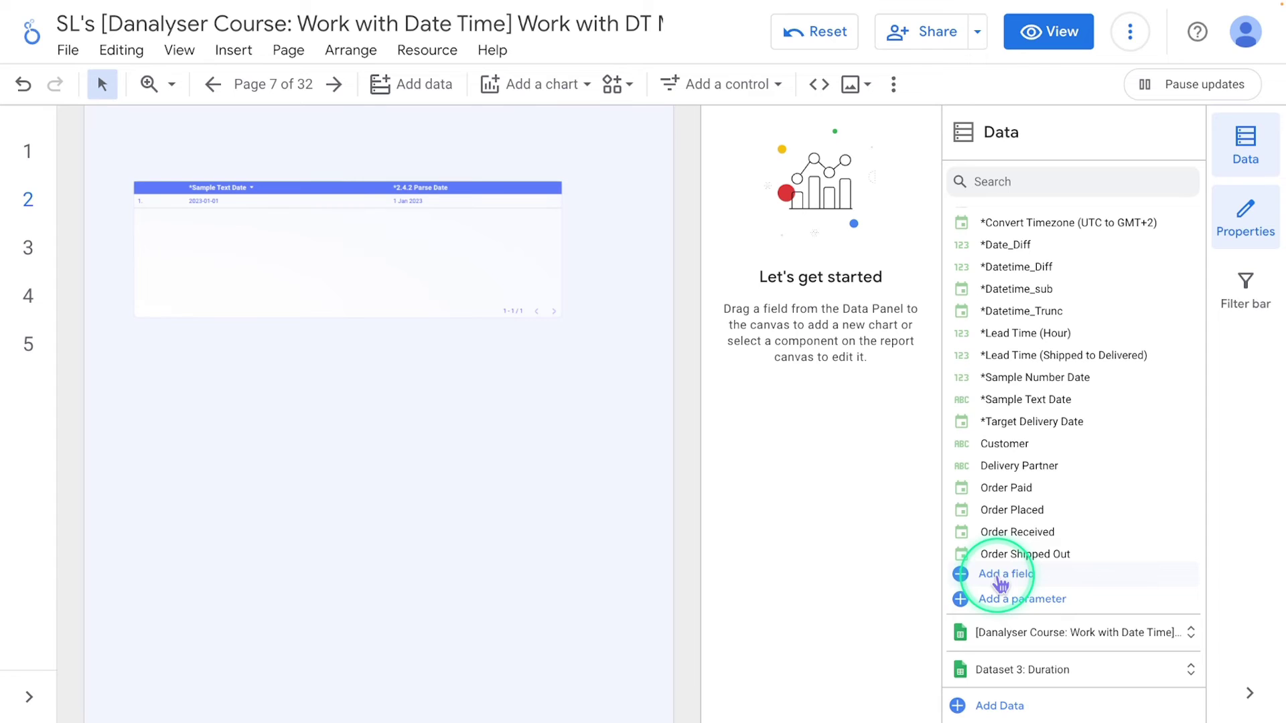
{"action": "left_click", "coordinate": [1000, 576]}
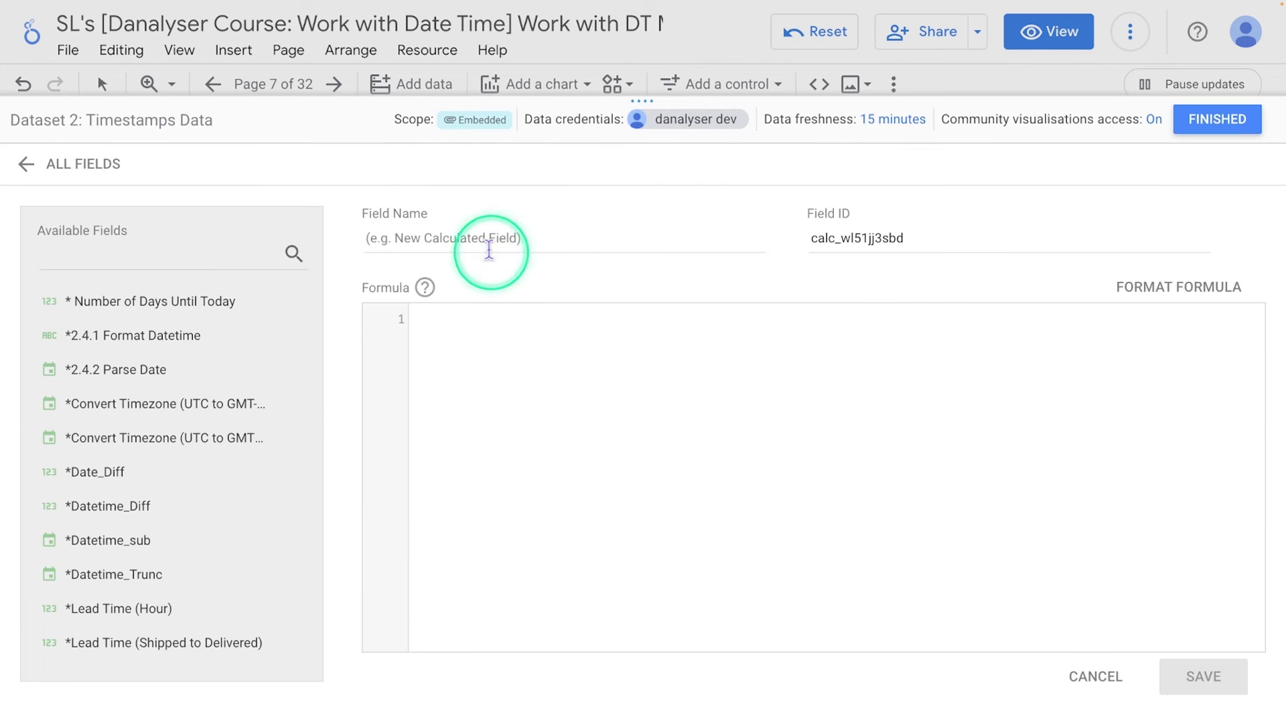
{"action": "left_click", "coordinate": [489, 249]}
{"action": "type", "text": "*P"}
{"action": "key", "text": "BackSpace"}
{"action": "type", "text": "2.4.1 Parse Date (Number"}
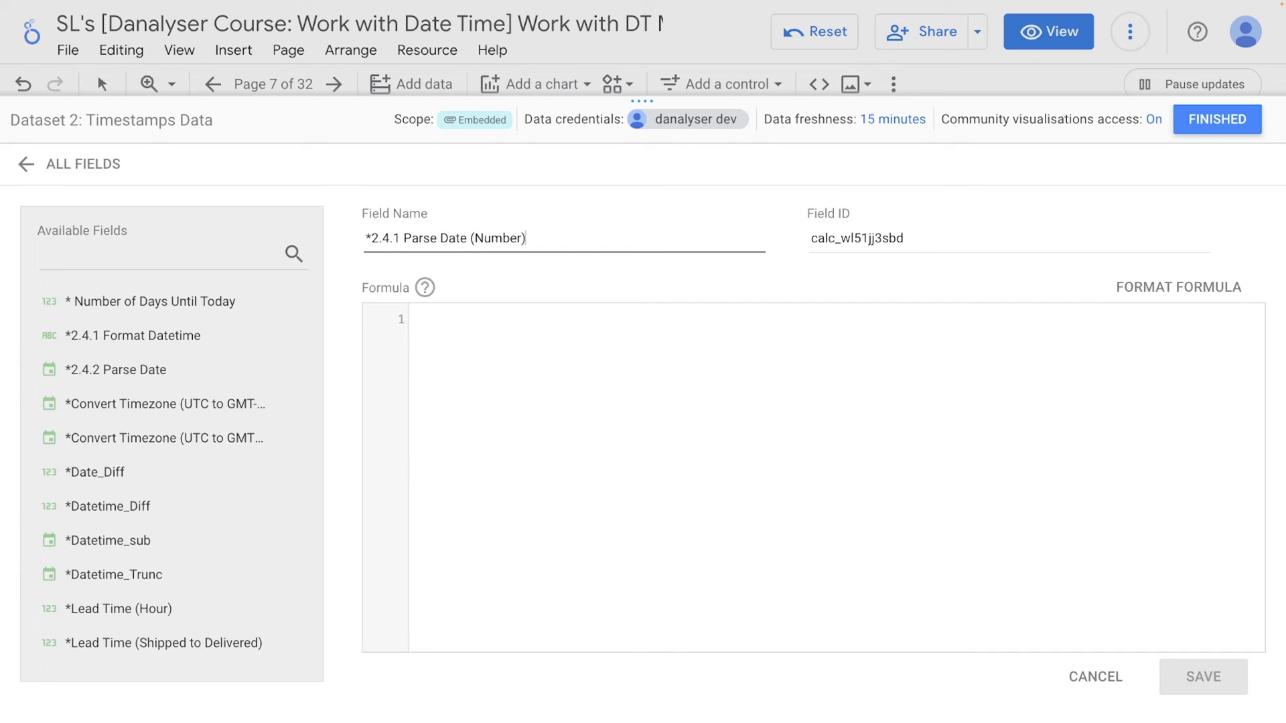
- Begin the formula with the CAST function and insert the *Sample Number Date field as its argument
{"action": "key", "text": "Tab"}
{"action": "type", "text": "CAST("}
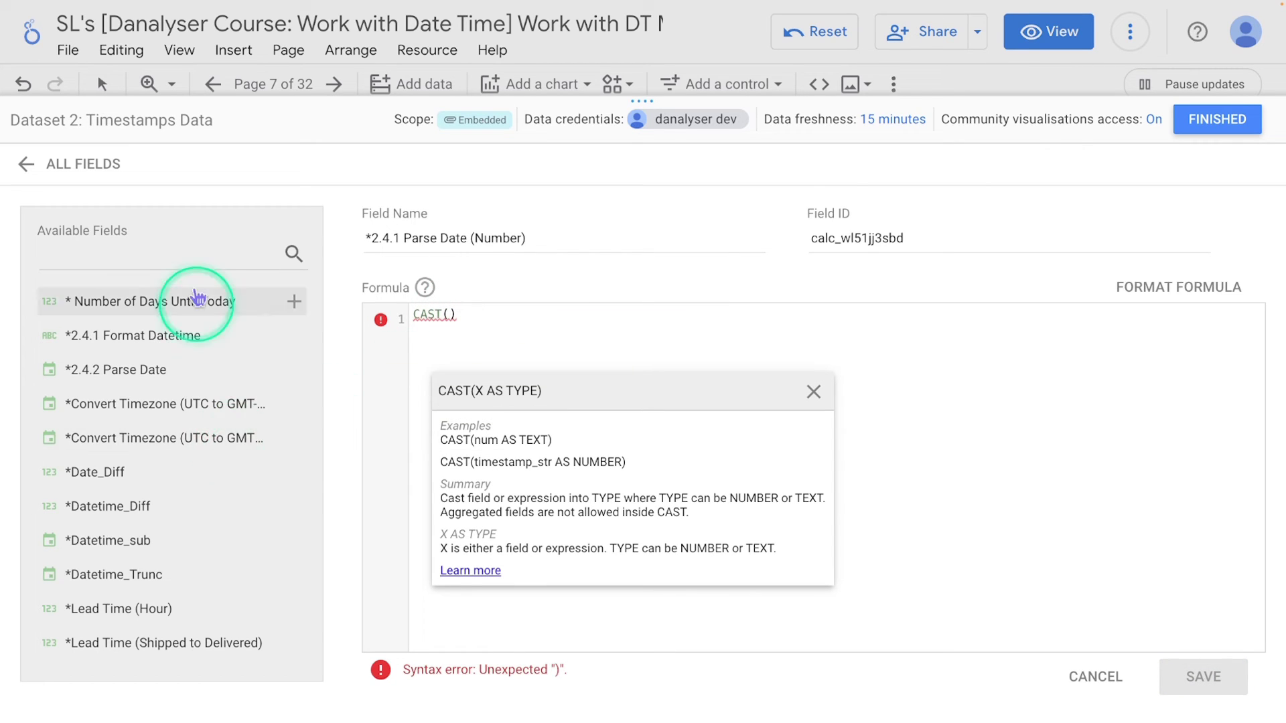
{"action": "left_click", "coordinate": [185, 249]}
{"action": "type", "text": "sample"}
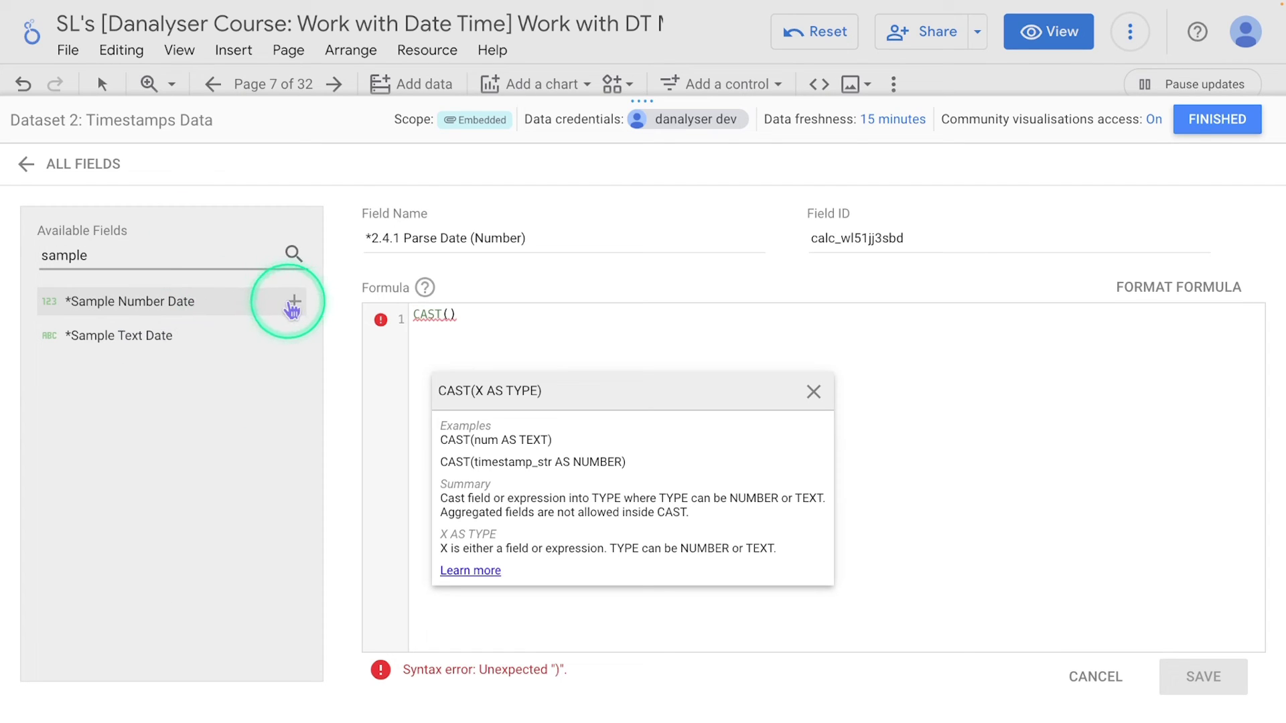
{"action": "left_click", "coordinate": [292, 302]}
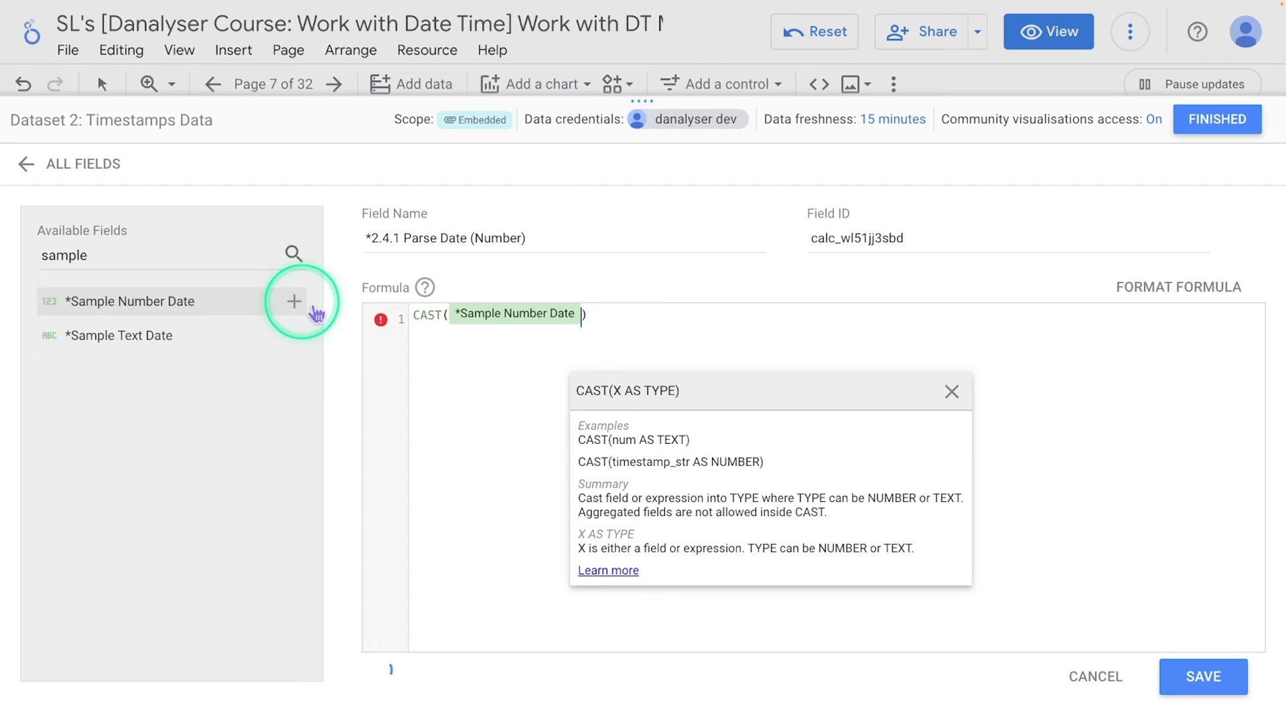
- Complete the CAST formula with AS TEXT, save the calculated field and close the editor
{"action": "left_click", "coordinate": [589, 316]}
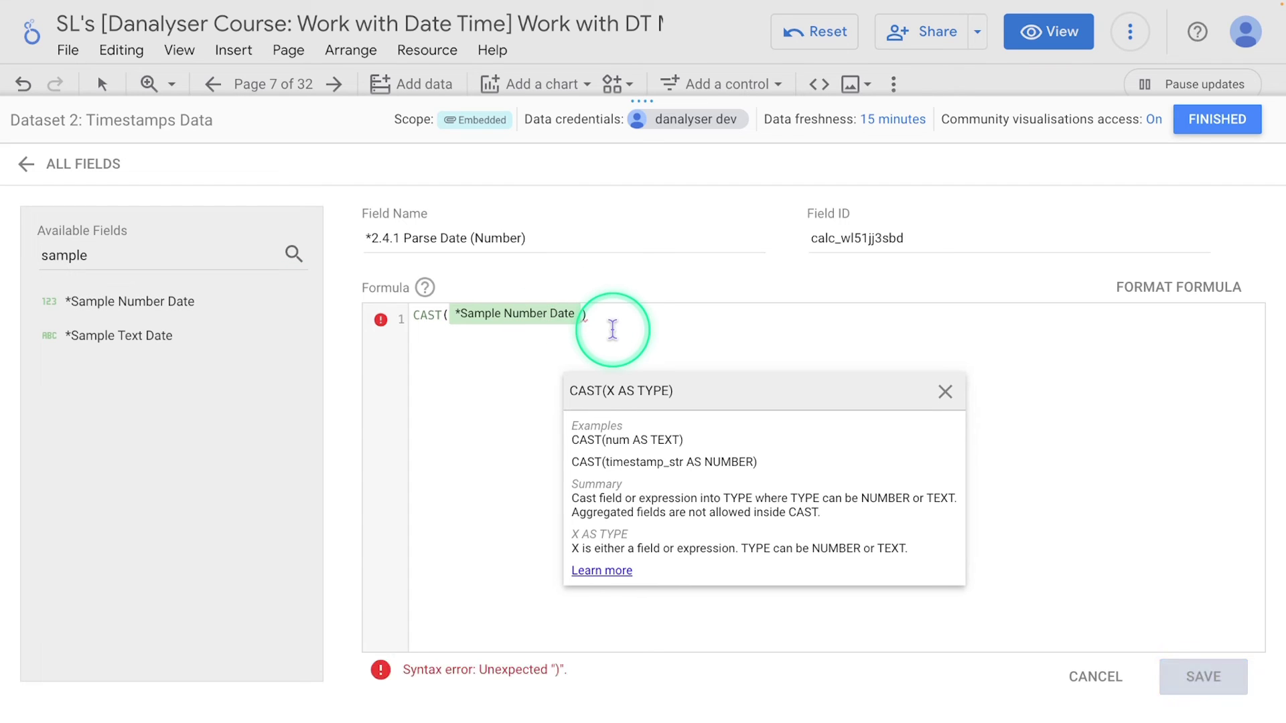
{"action": "type", "text": "AS "}
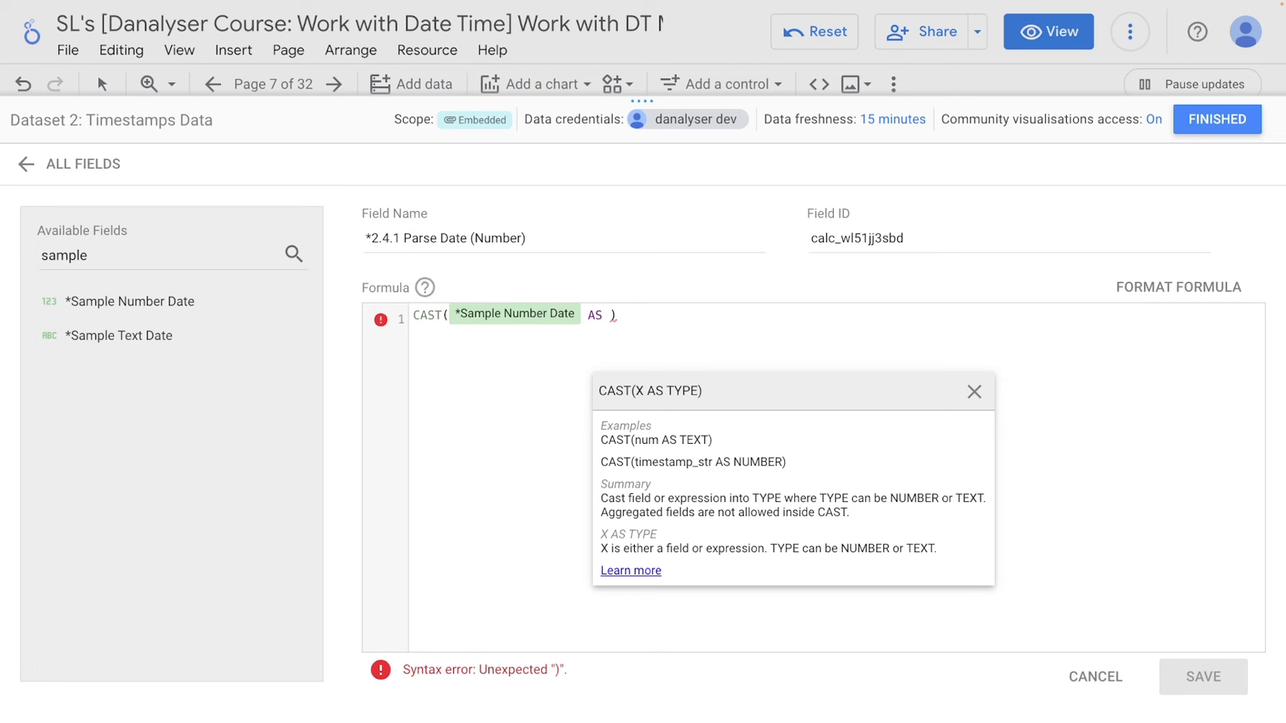
{"action": "type", "text": "TEXT"}
{"action": "left_click", "coordinate": [681, 320]}
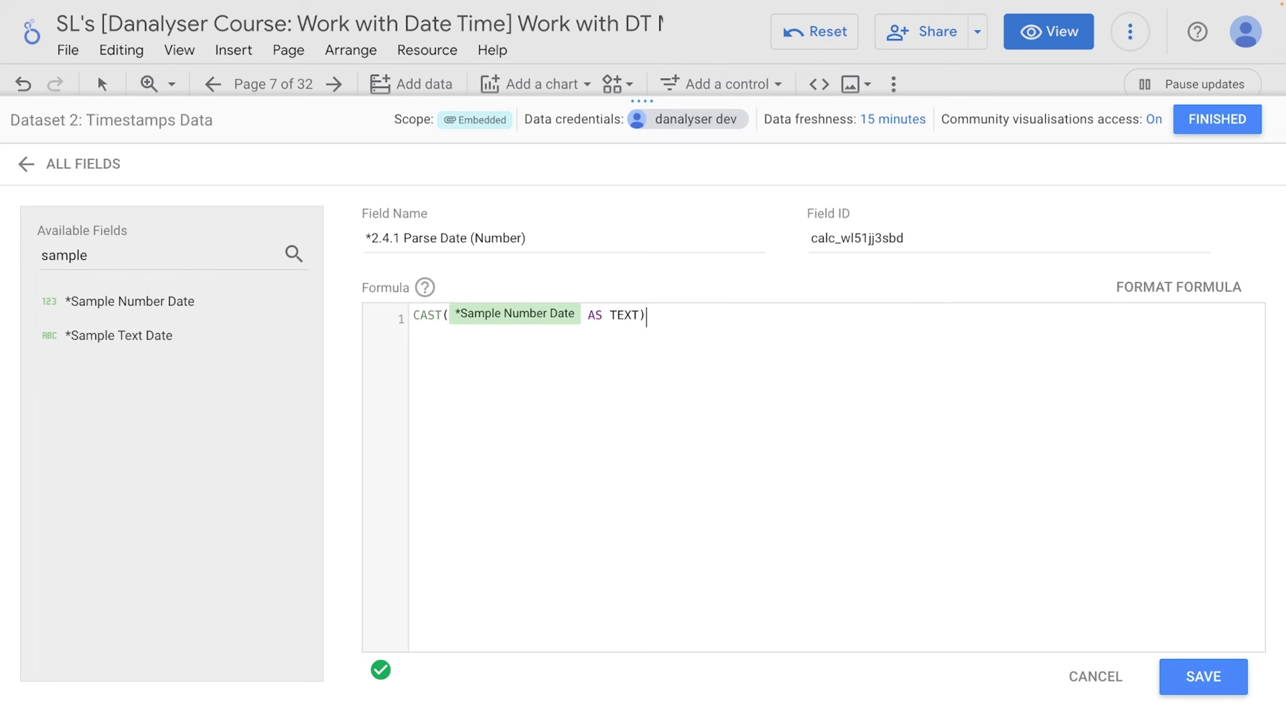
{"action": "left_click", "coordinate": [669, 315]}
{"action": "left_click", "coordinate": [1199, 687]}
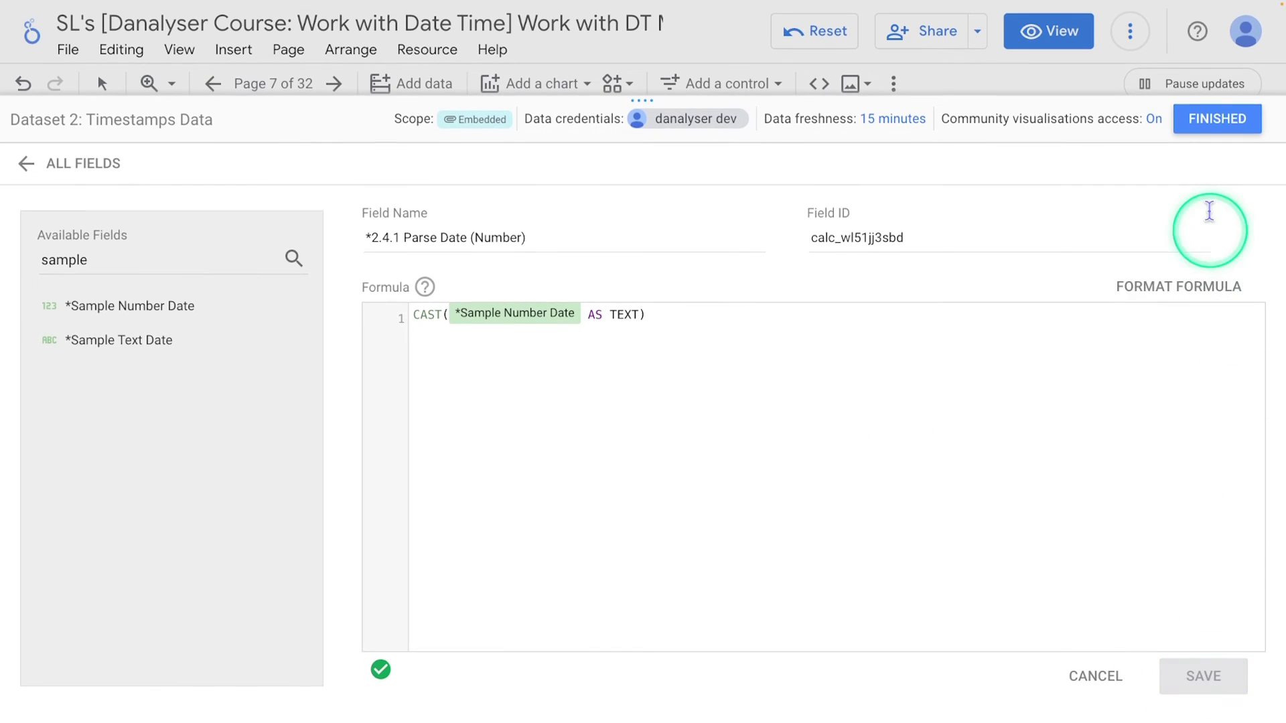
{"action": "left_click", "coordinate": [1216, 119]}
- Duplicate the date table and place the copy directly below the original
{"action": "left_click", "coordinate": [466, 272]}
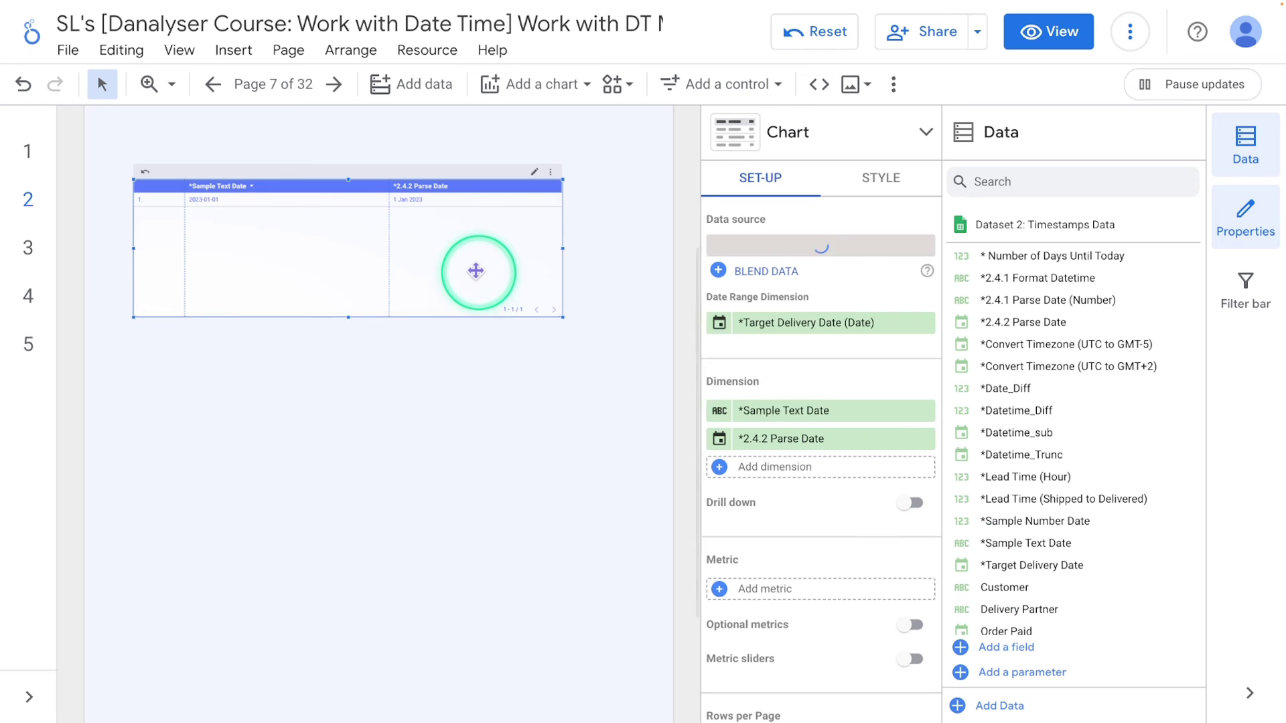
{"action": "scroll", "coordinate": [460, 278], "scroll_direction": "up", "scroll_amount": 3}
{"action": "left_click_drag", "start_coordinate": [460, 279], "coordinate": [465, 525]}
{"action": "scroll", "coordinate": [623, 492], "scroll_direction": "down", "scroll_amount": 5}
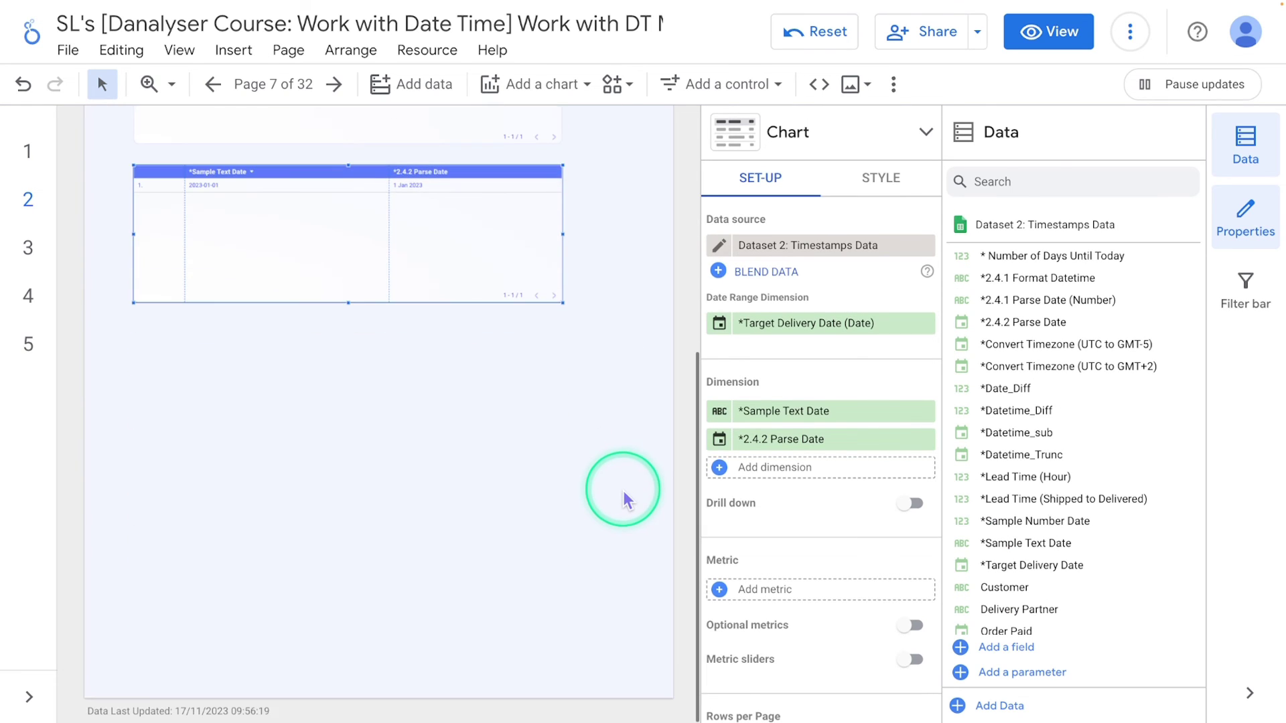
{"action": "scroll", "coordinate": [623, 499], "scroll_direction": "up", "scroll_amount": 1}
- Search the fields for number and replace the copied table's *Sample Text Date dimension with *Sample Number Date
{"action": "left_click", "coordinate": [1034, 186]}
{"action": "left_click", "coordinate": [1075, 253]}
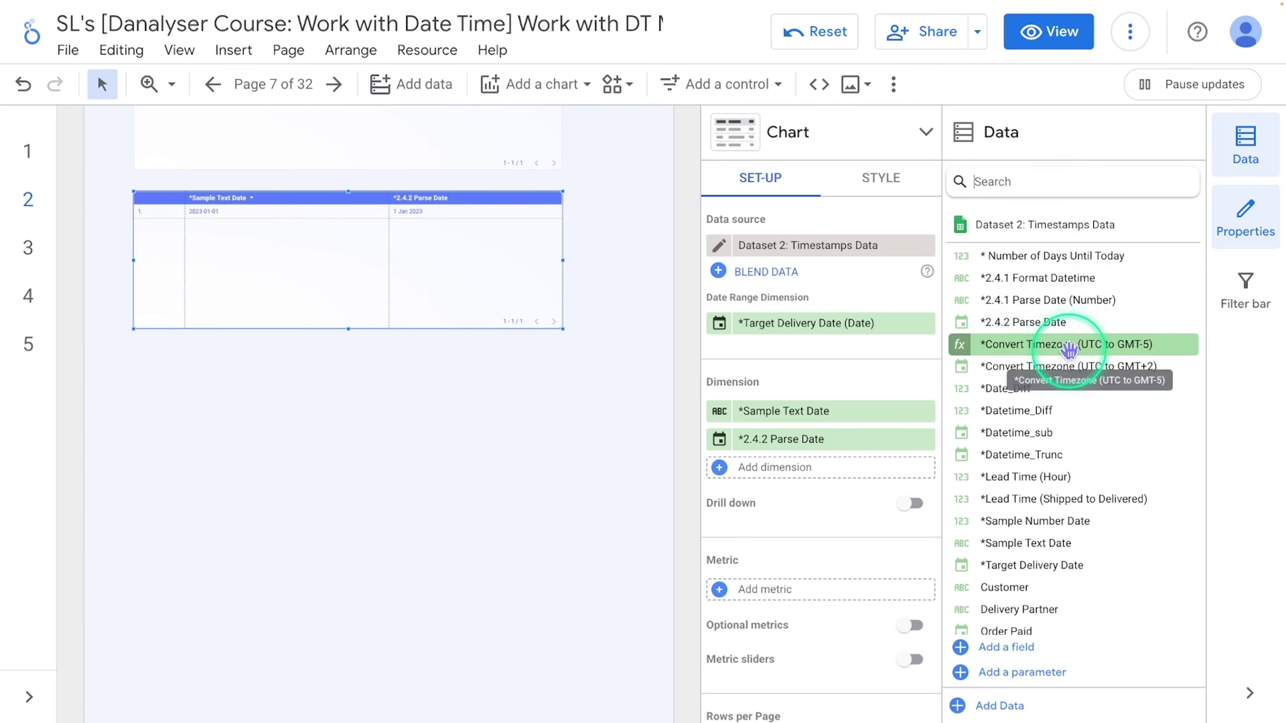
{"action": "type", "text": "number"}
{"action": "left_click_drag", "start_coordinate": [1035, 300], "coordinate": [841, 410]}
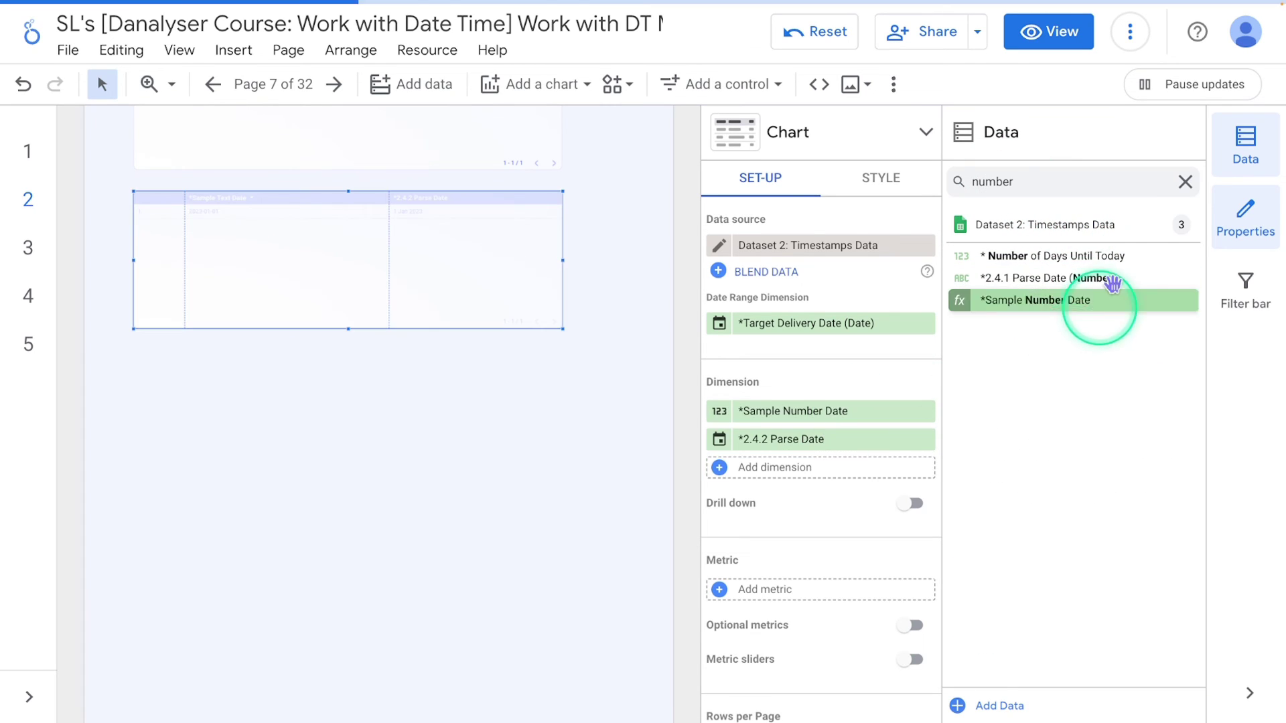
- Search the fields for 2.4, replace the *2.4.2 Parse Date dimension with *2.4.1 Parse Date (Number), and narrow the table's *Sample Number Date column
{"action": "key", "text": "ctrl+a"}
{"action": "type", "text": "2"}
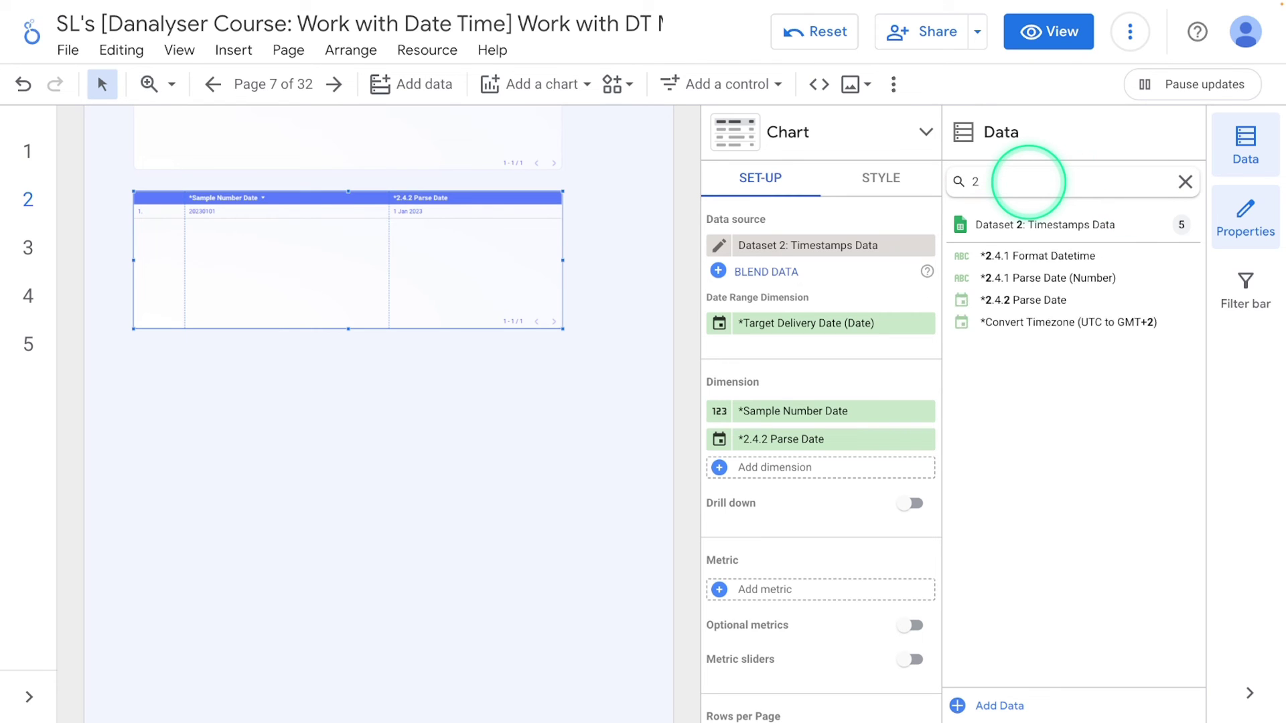
{"action": "type", "text": ".4"}
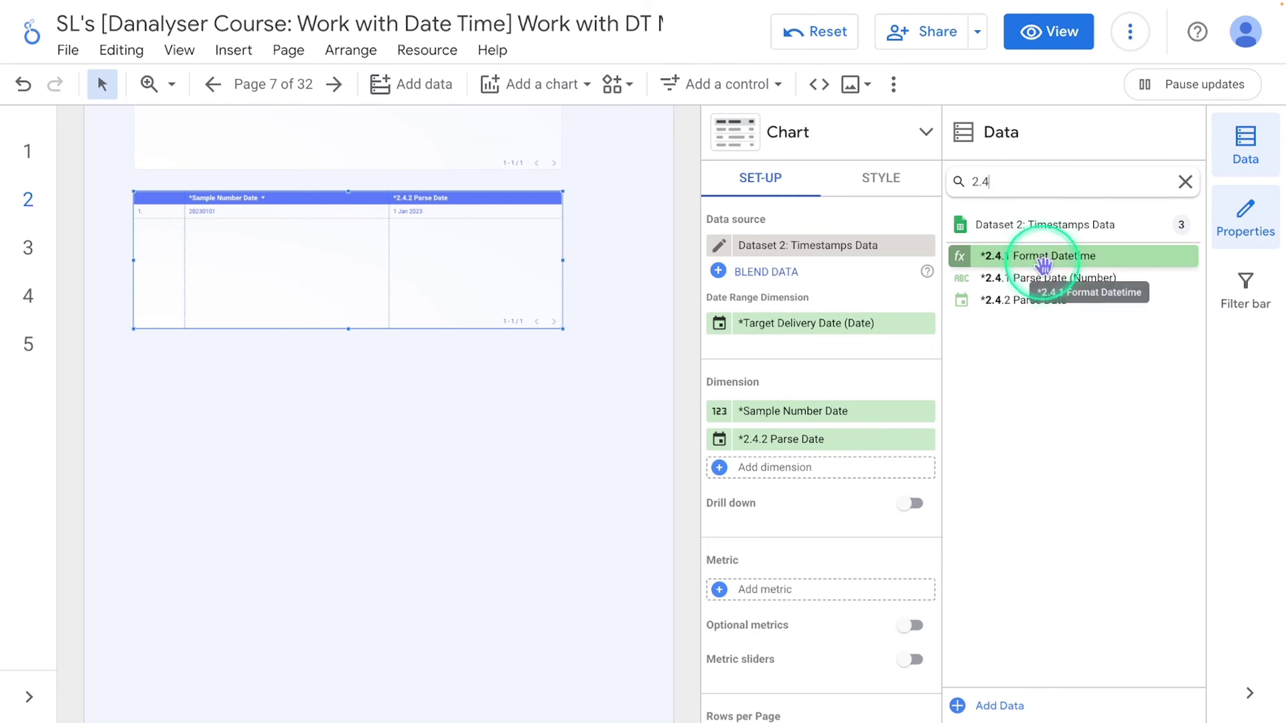
{"action": "left_click_drag", "start_coordinate": [1045, 276], "coordinate": [824, 448]}
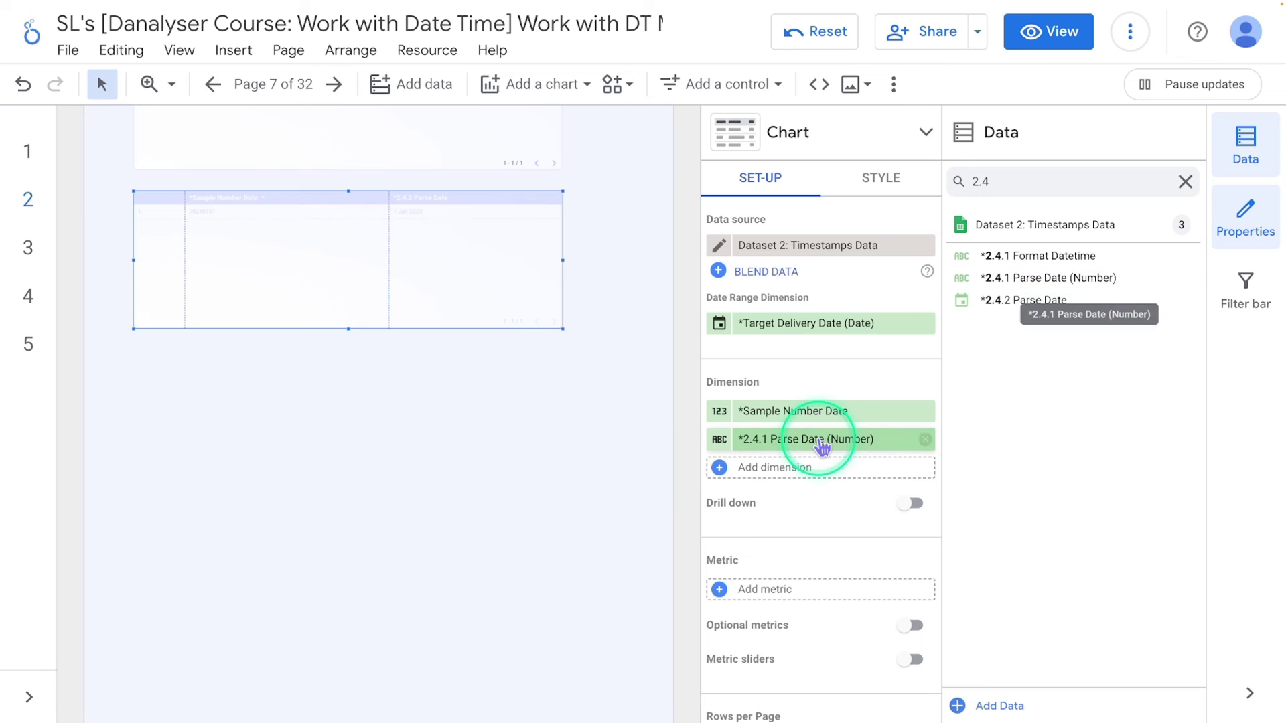
{"action": "left_click_drag", "start_coordinate": [387, 253], "coordinate": [284, 258]}
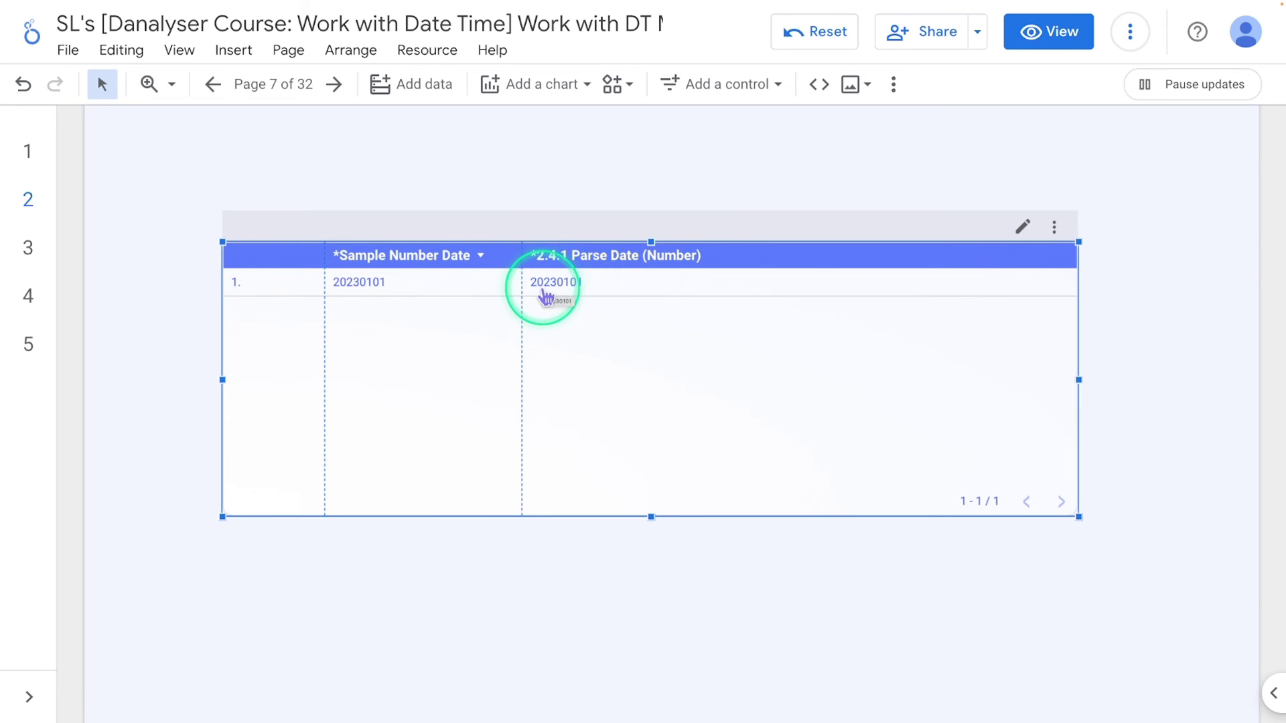
- Open the *2.4.1 Parse Date (Number) calculated field for editing and insert PARSE_DATE( in front of the CAST expression
{"action": "left_click", "coordinate": [1264, 699]}
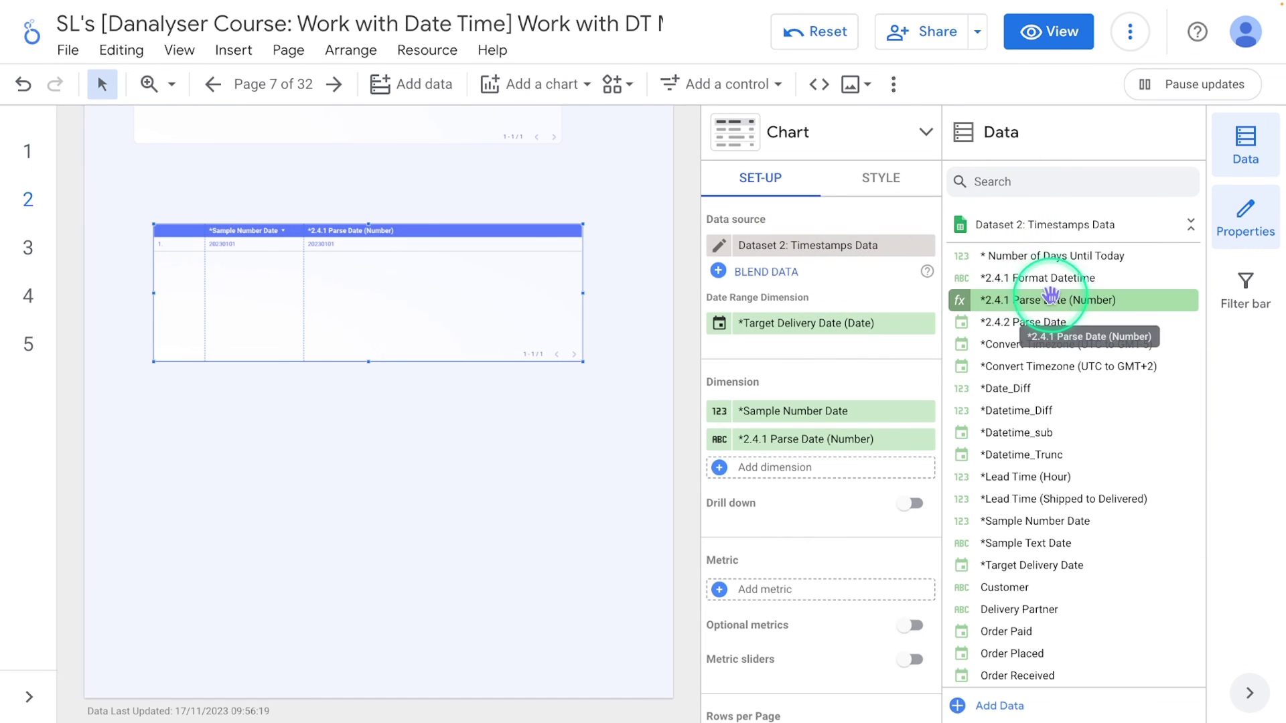
{"action": "scroll", "coordinate": [1035, 285], "scroll_direction": "down", "scroll_amount": 1}
{"action": "left_click", "coordinate": [961, 272]}
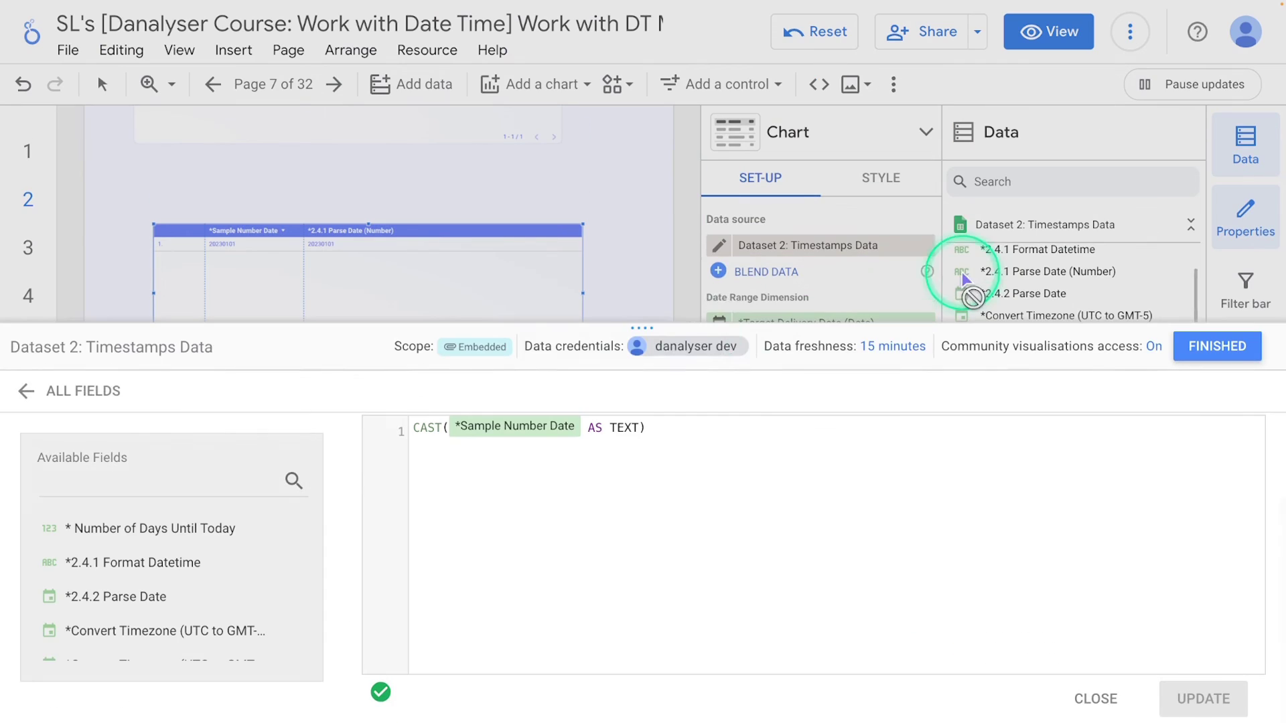
{"action": "left_click", "coordinate": [445, 458]}
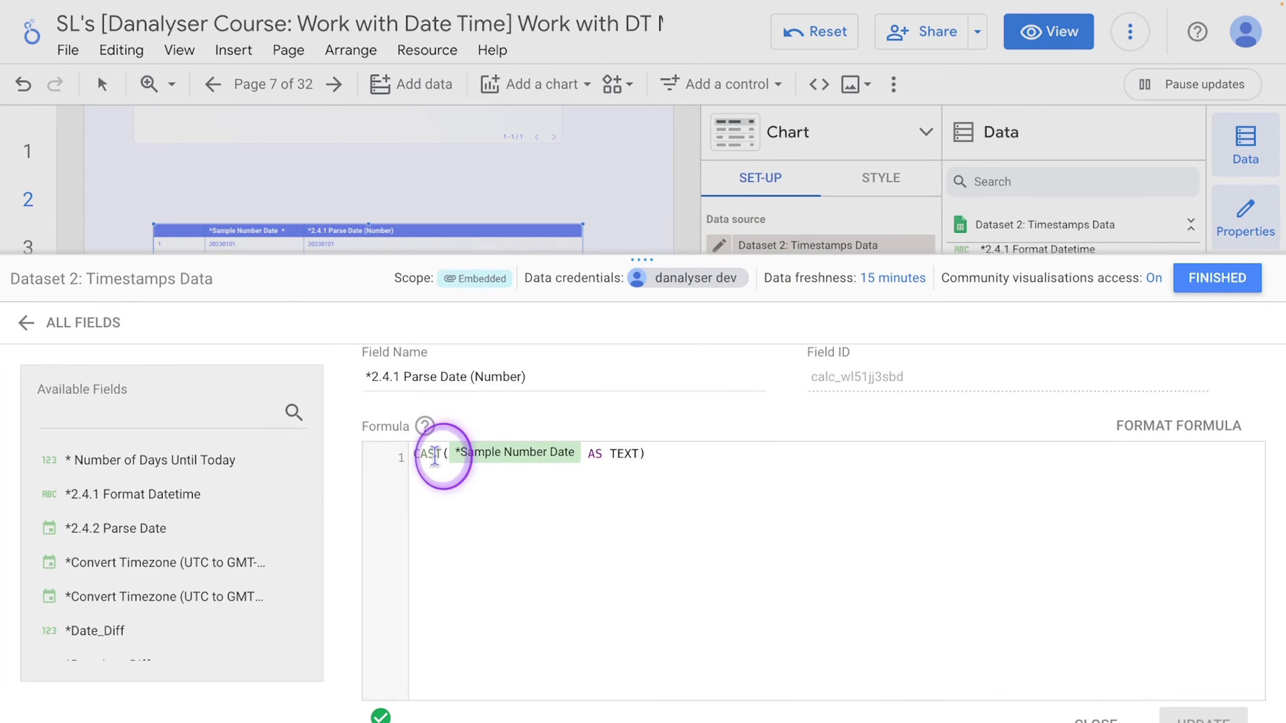
{"action": "left_click", "coordinate": [536, 458]}
{"action": "key", "text": "Home"}
{"action": "type", "text": "PA"}
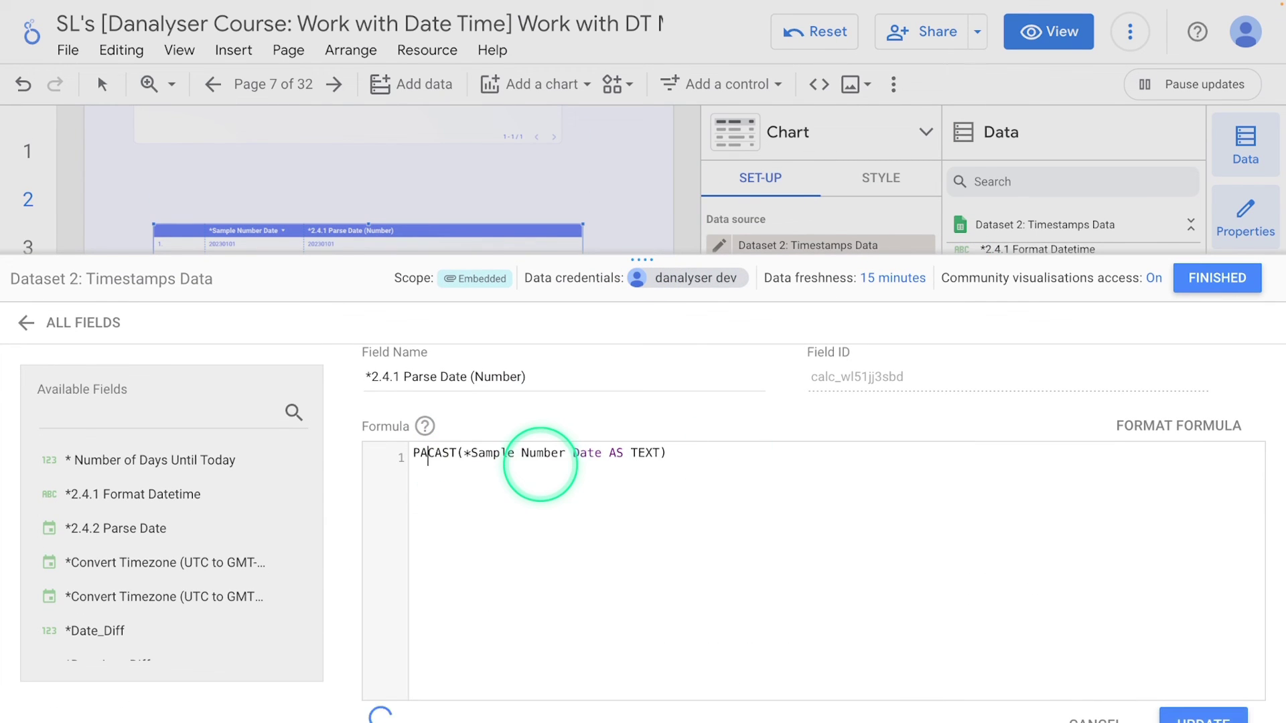
{"action": "type", "text": "RSE_DATE"}
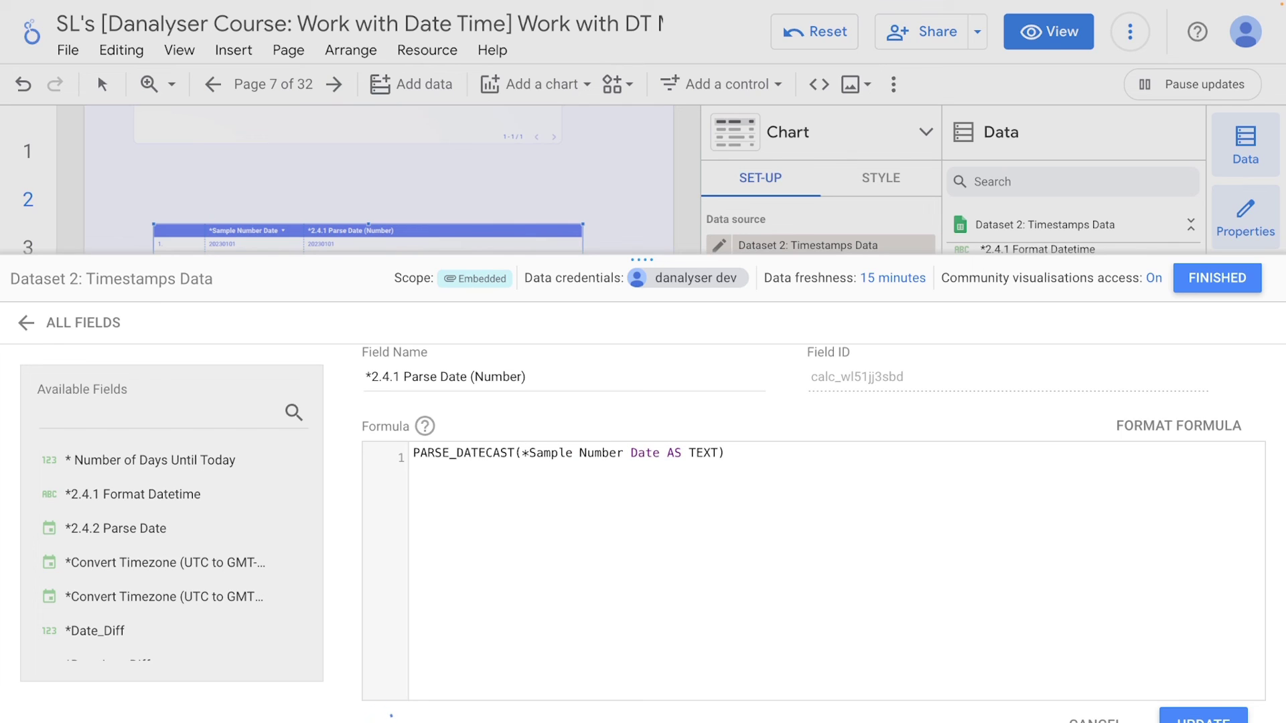
{"action": "type", "text": "("}
- Enter the format string '%Y%m%d' followed by a comma as the first PARSE_DATE argument, before CAST
{"action": "type", "text": "'%"}
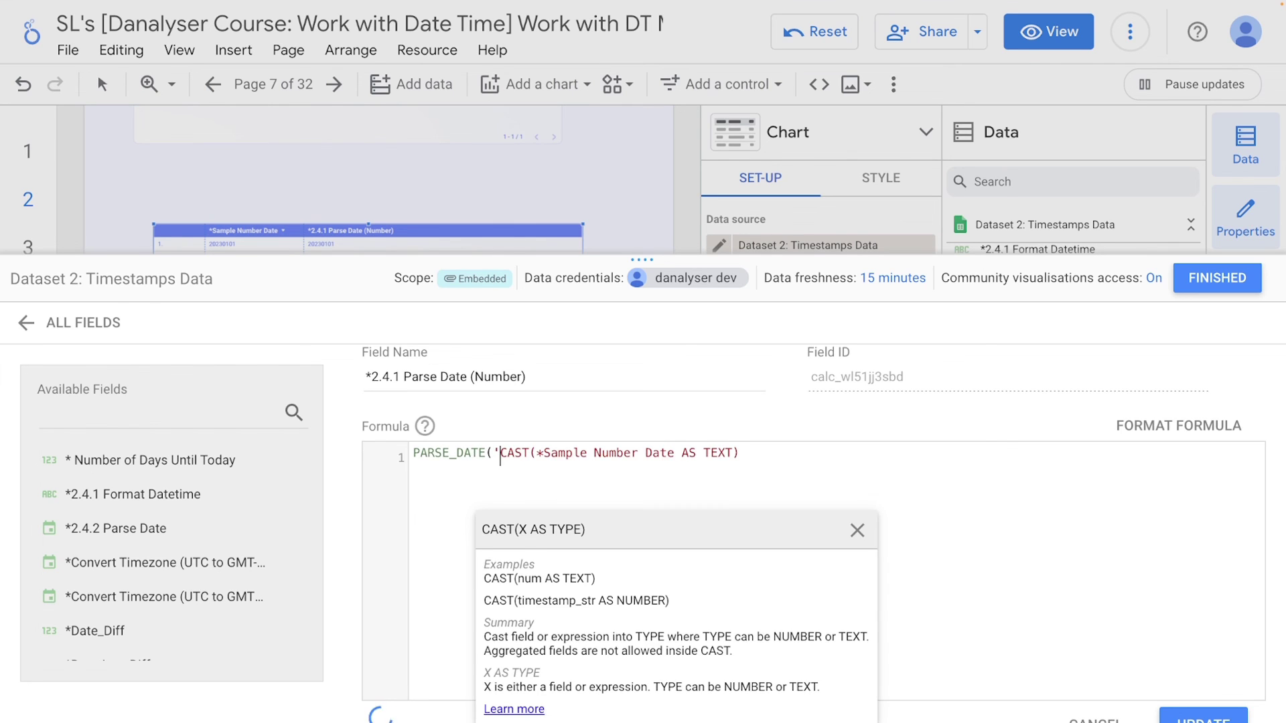
{"action": "type", "text": "Y"}
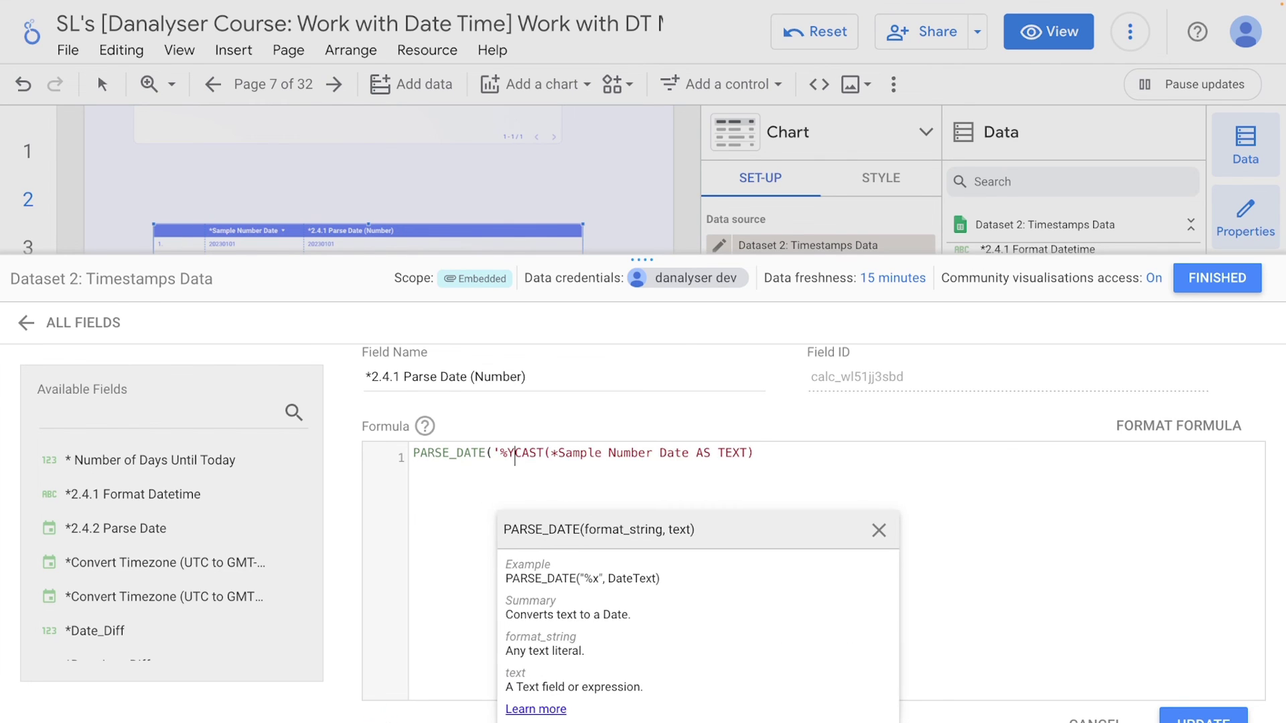
{"action": "type", "text": "%"}
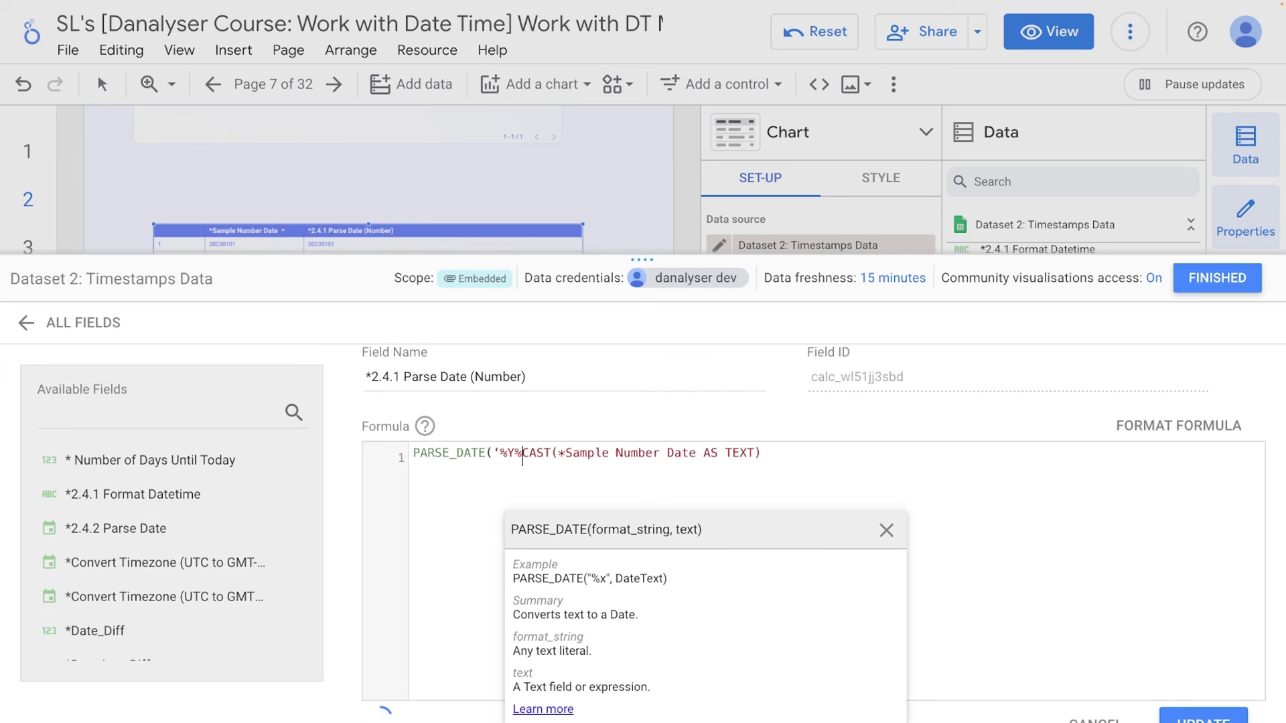
{"action": "type", "text": "m%d"}
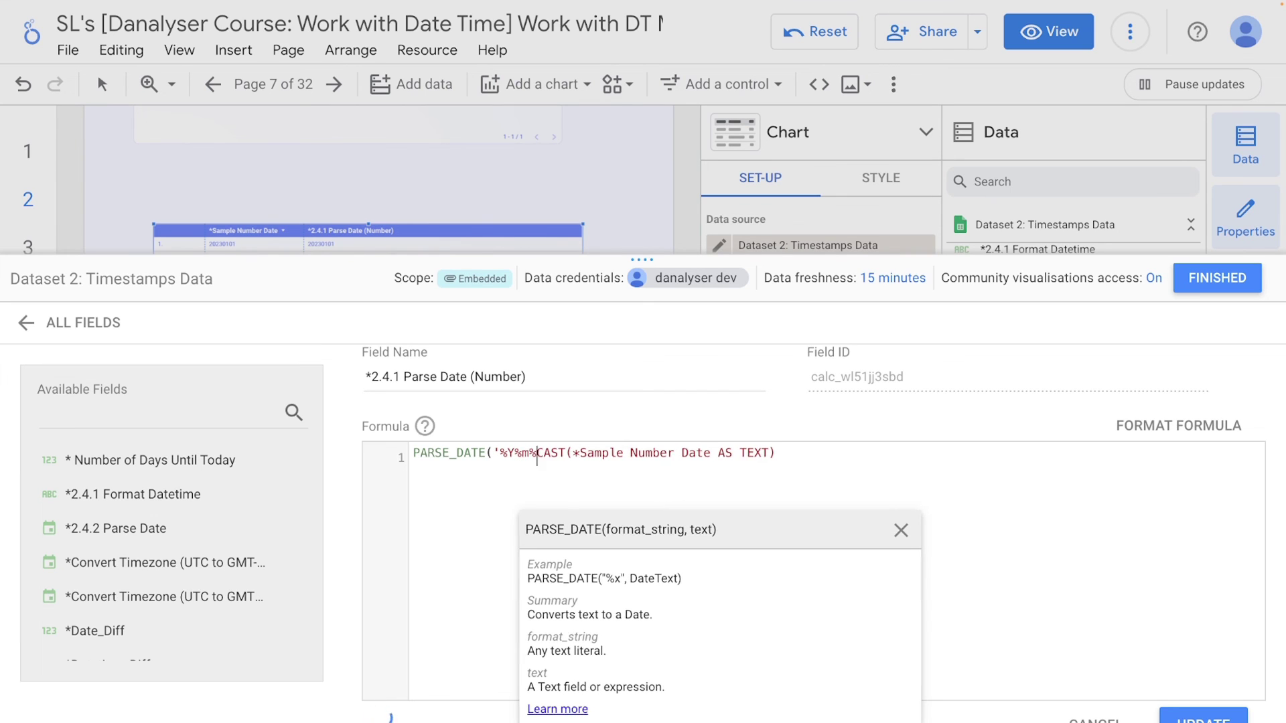
{"action": "type", "text": "'"}
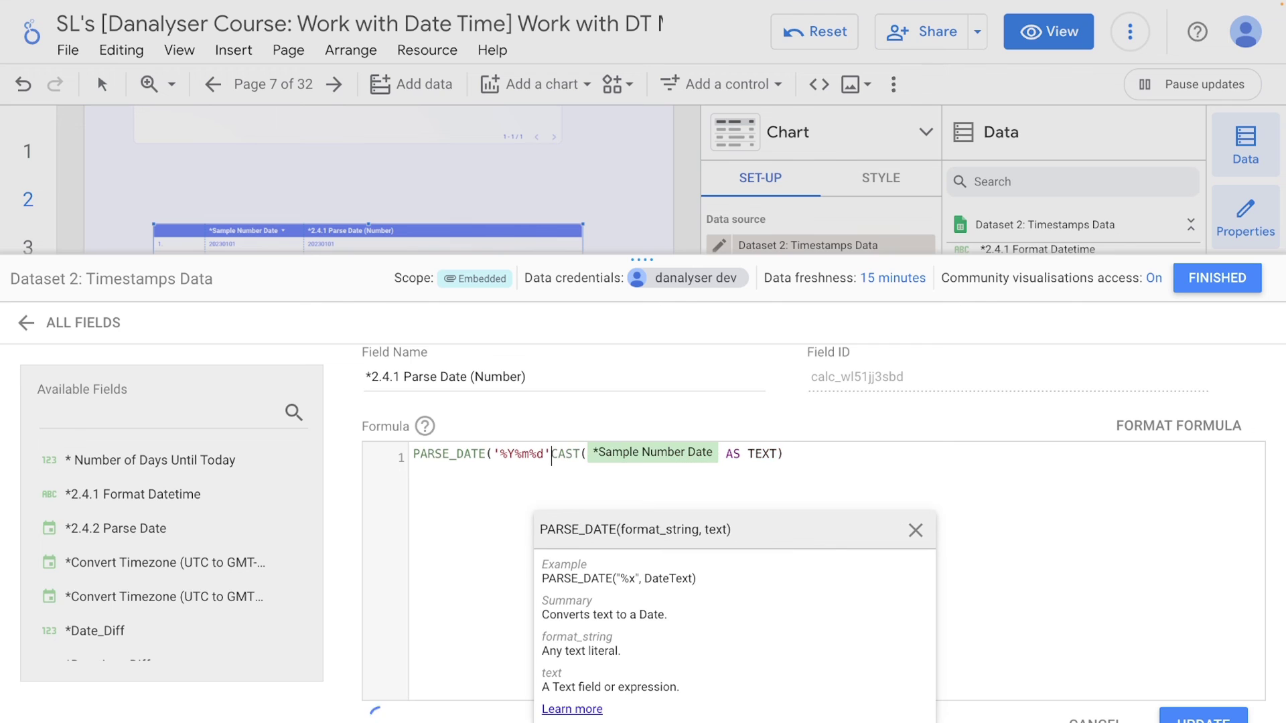
{"action": "type", "text": ","}
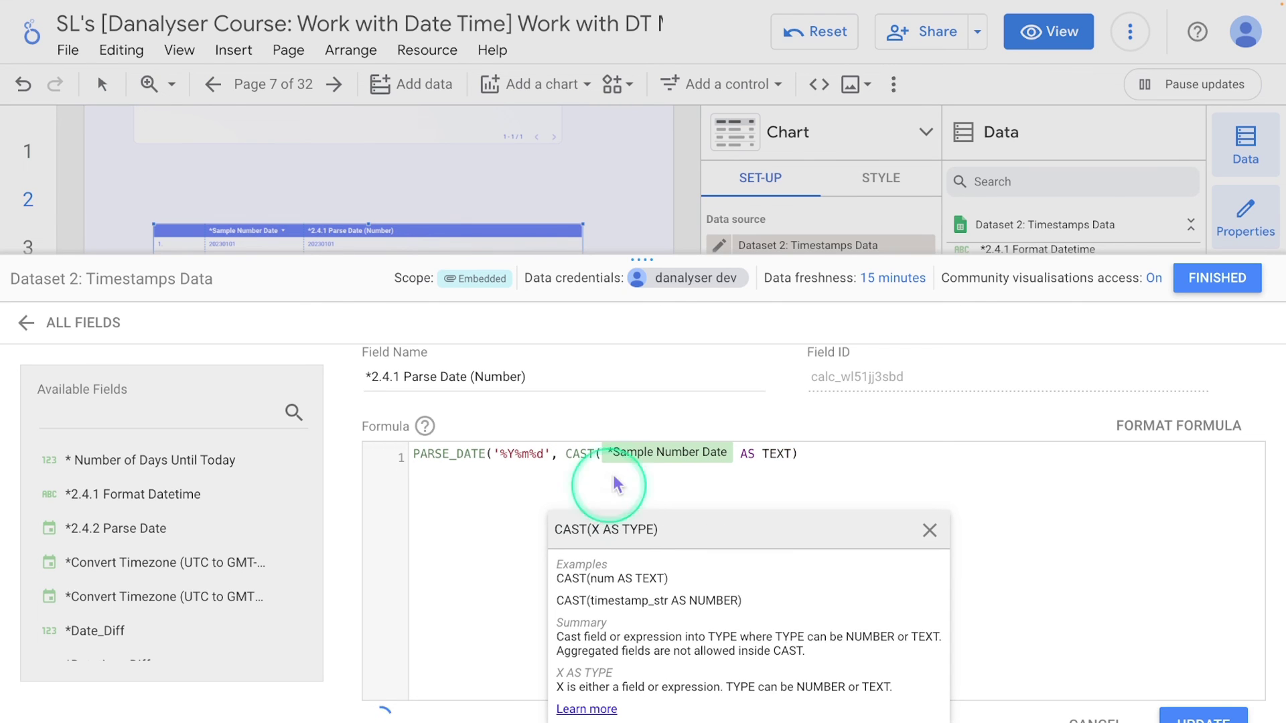
- Complete the PARSE_DATE formula with a closing parenthesis, update the calculated field, and close the editor and side panels to show the table
{"action": "left_click", "coordinate": [545, 455]}
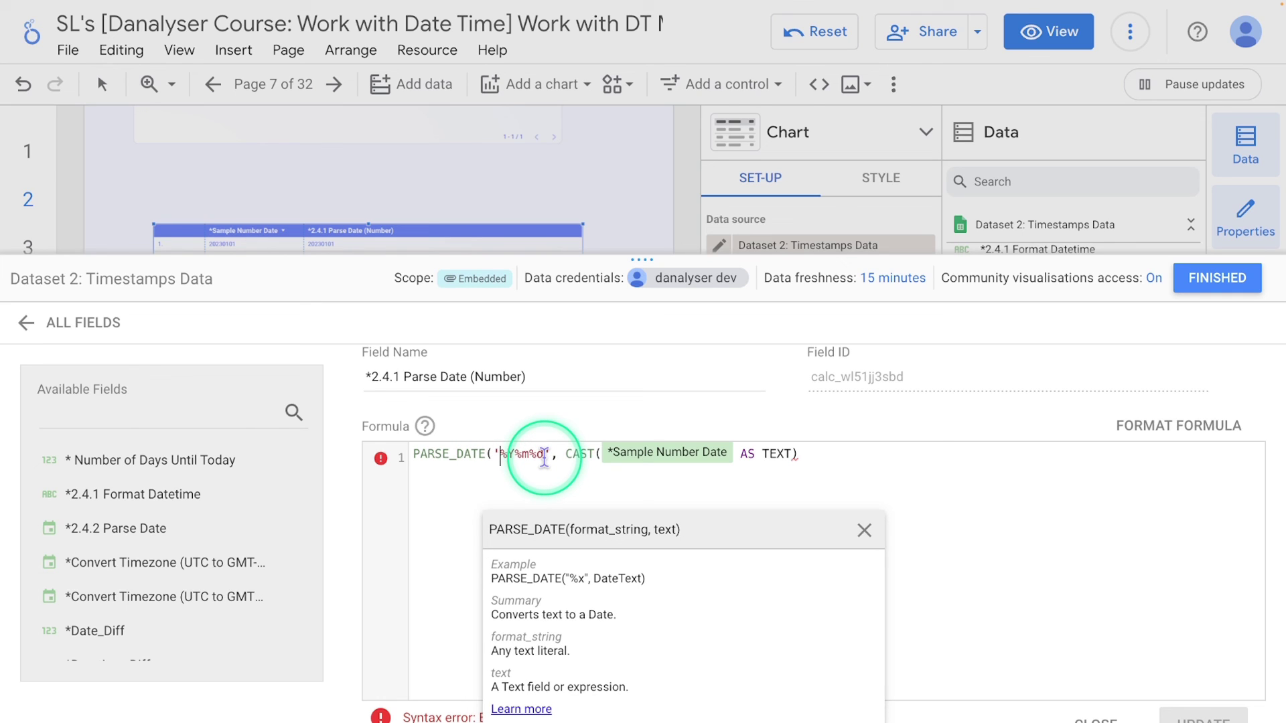
{"action": "left_click", "coordinate": [514, 456]}
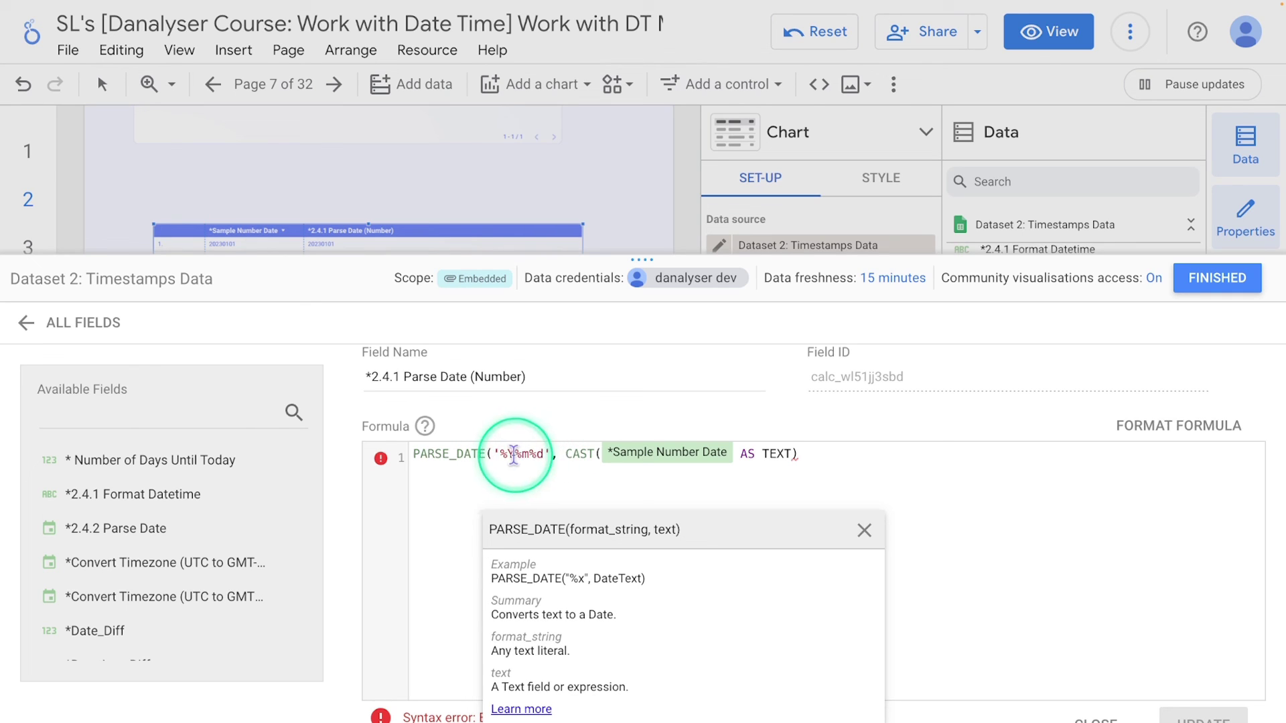
{"action": "left_click", "coordinate": [515, 456]}
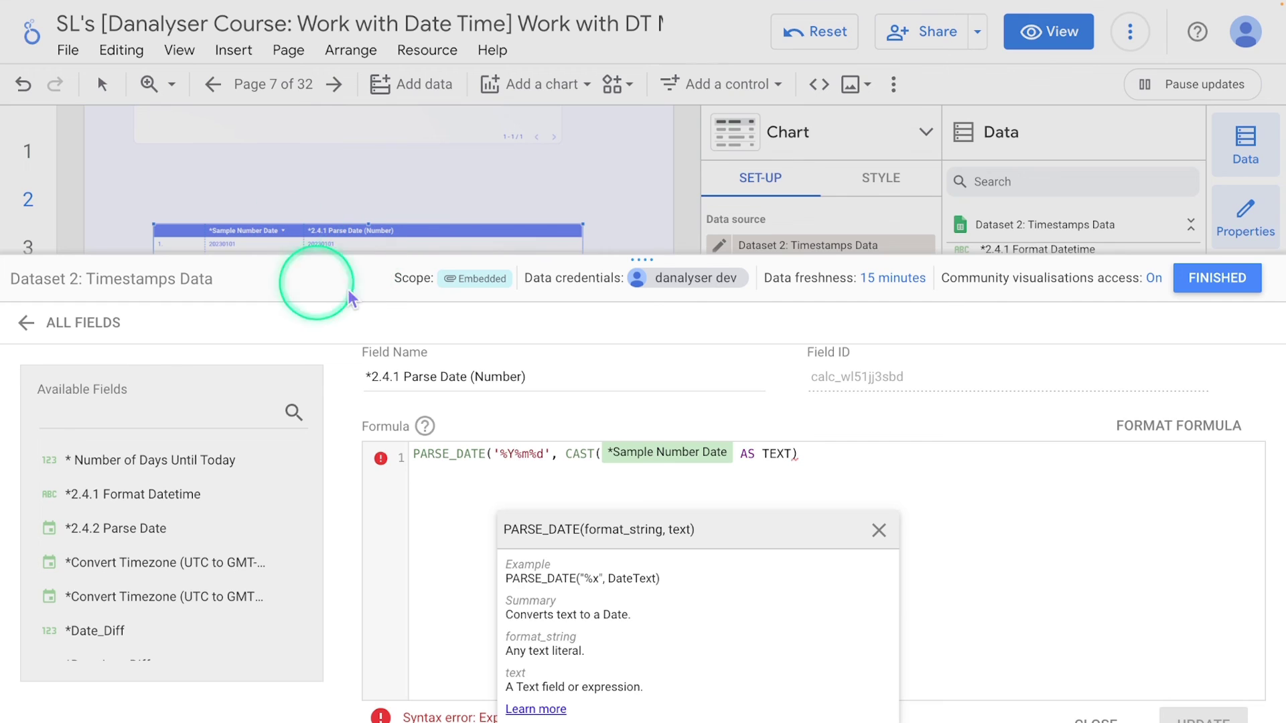
{"action": "left_click", "coordinate": [898, 472]}
{"action": "type", "text": ")"}
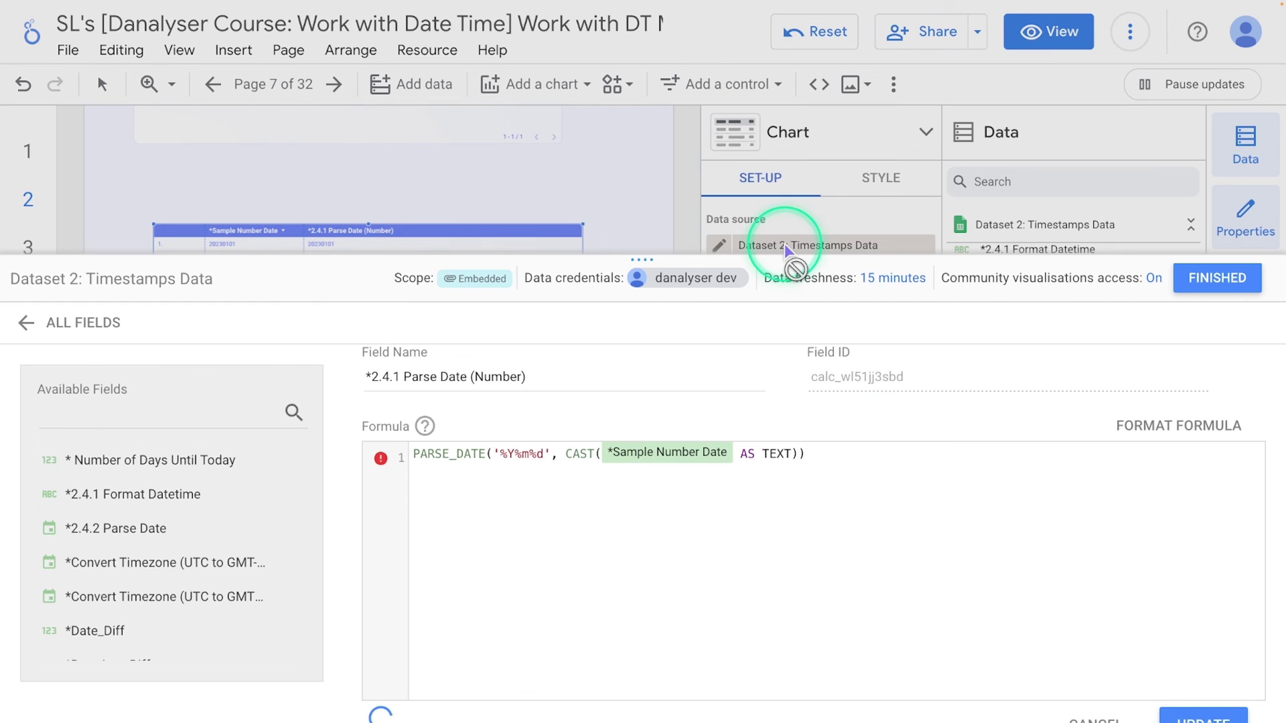
{"action": "scroll", "coordinate": [1177, 657], "scroll_direction": "down", "scroll_amount": 1}
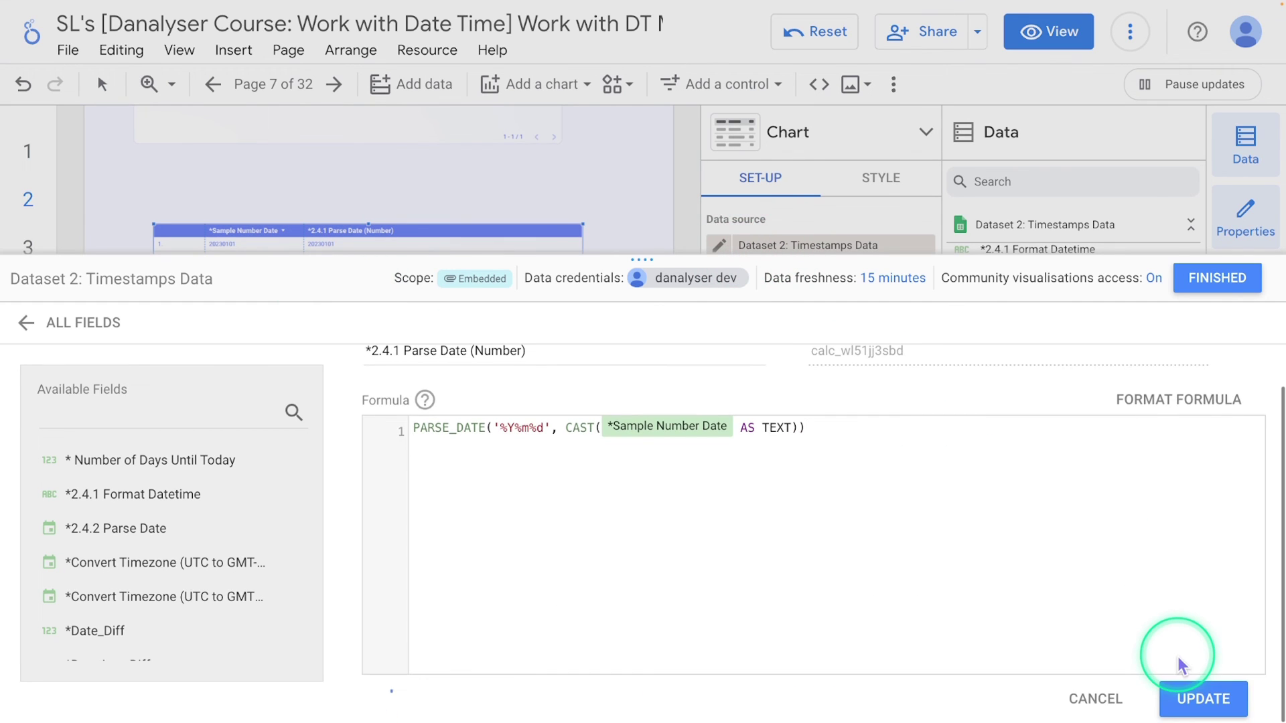
{"action": "left_click", "coordinate": [1217, 703]}
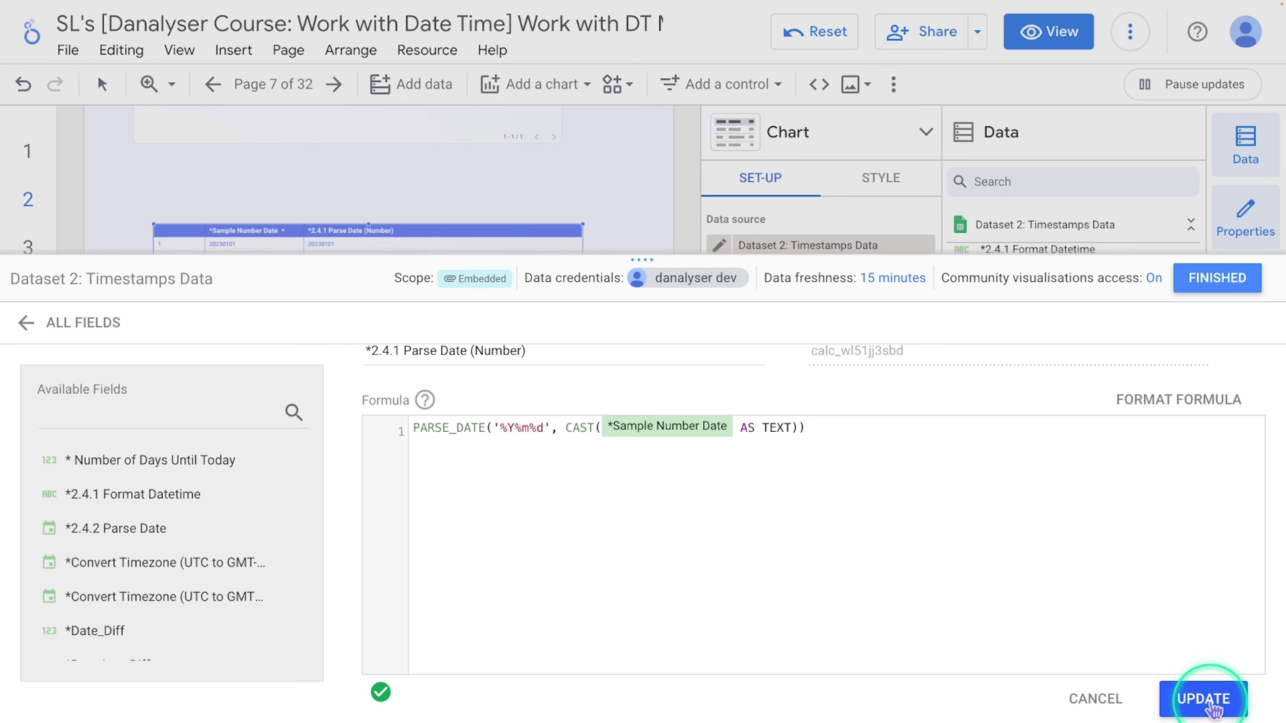
{"action": "left_click", "coordinate": [1221, 288]}
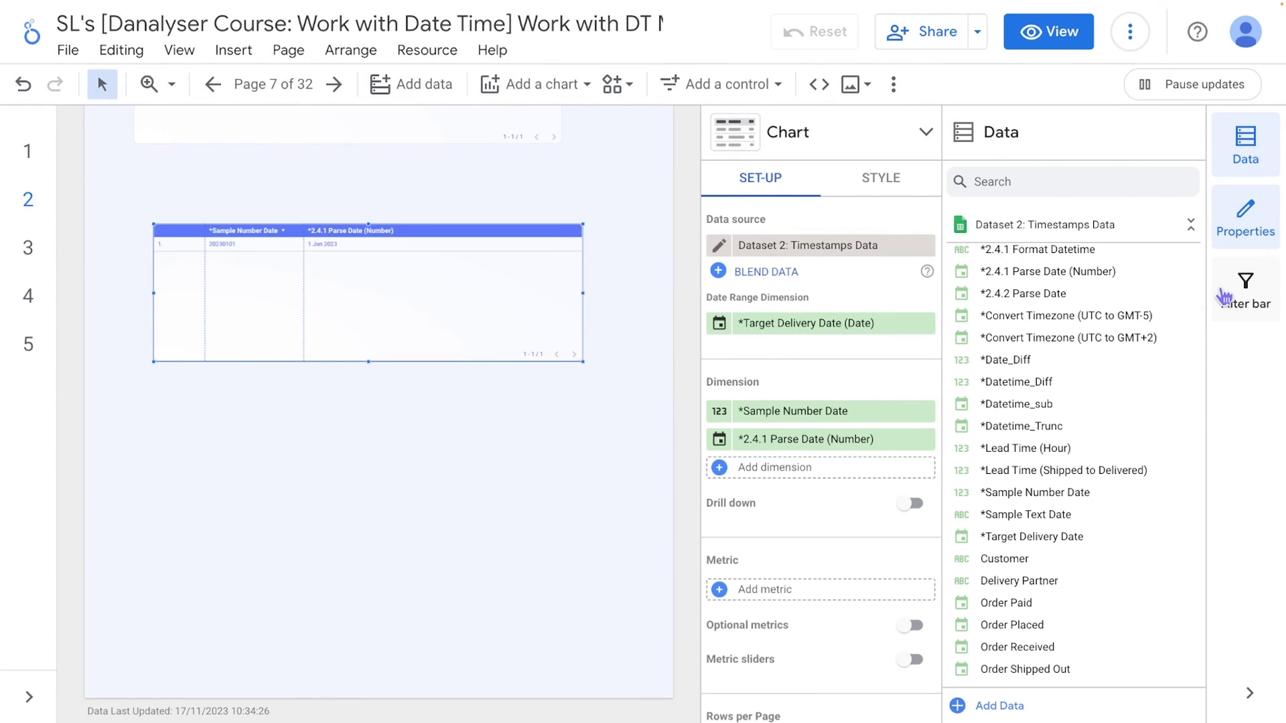
{"action": "left_click", "coordinate": [1249, 693]}
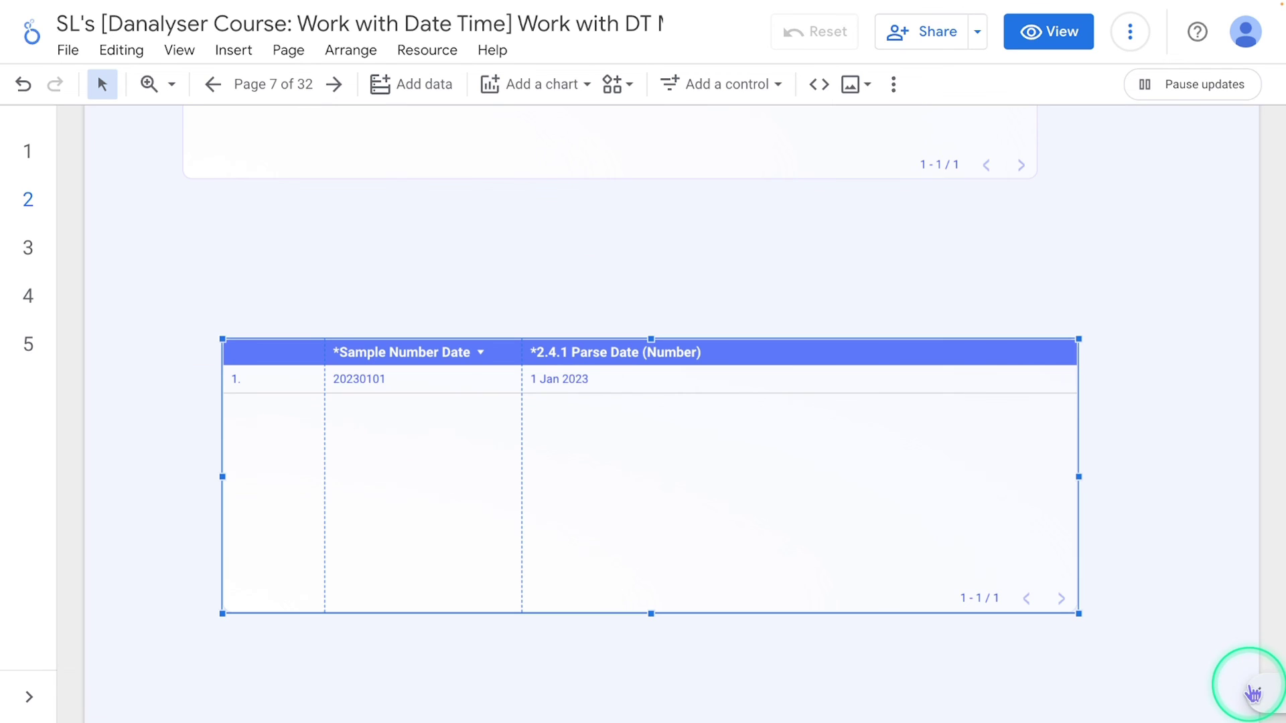